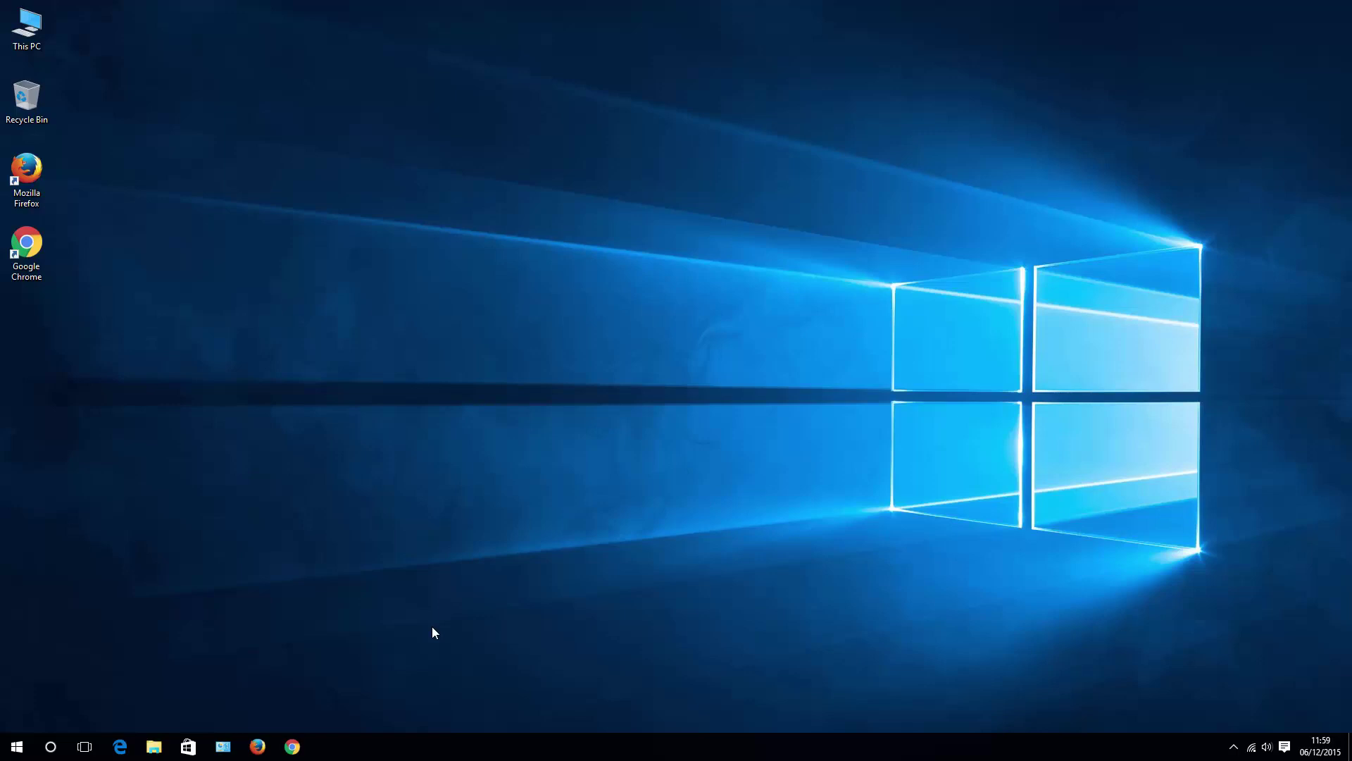
# - Launch Chrome and open its installed Extensions page from More tools
pyautogui.click(291, 746)
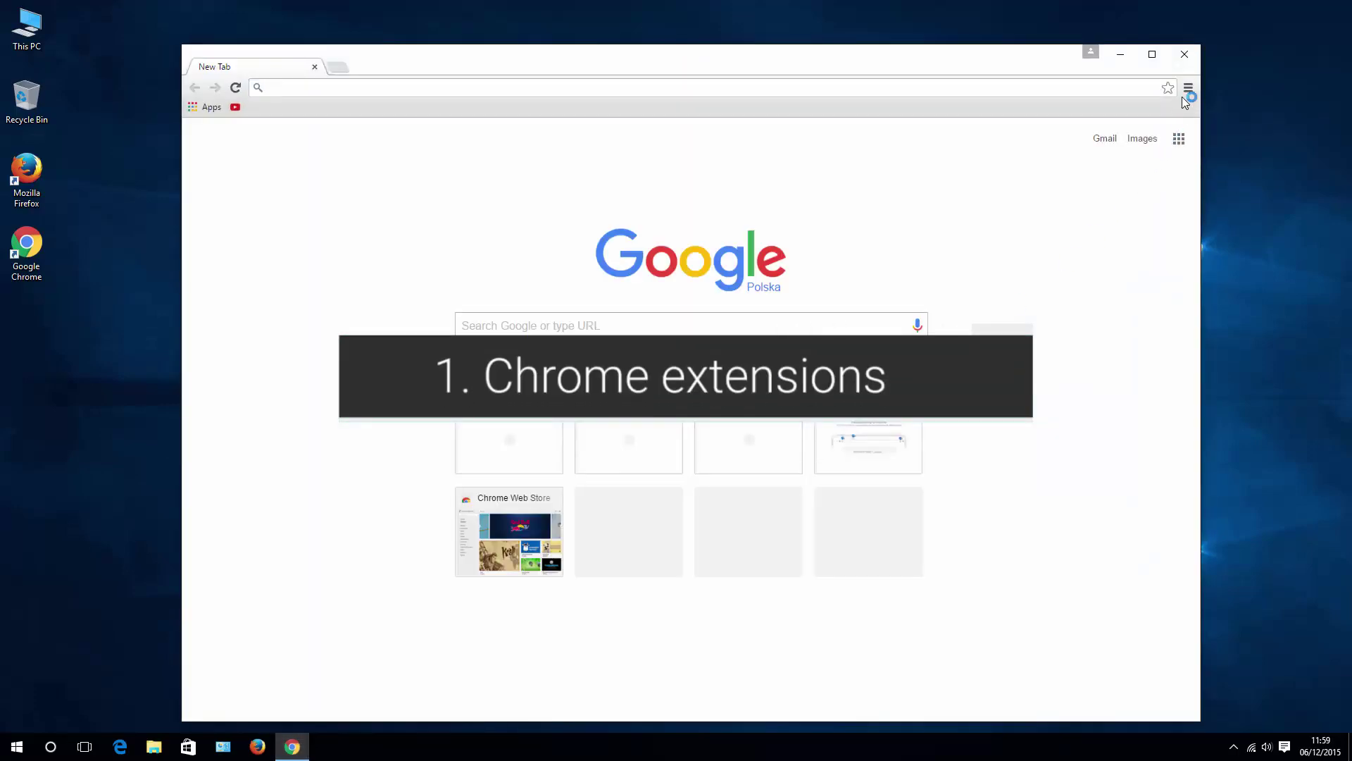
pyautogui.click(1188, 88)
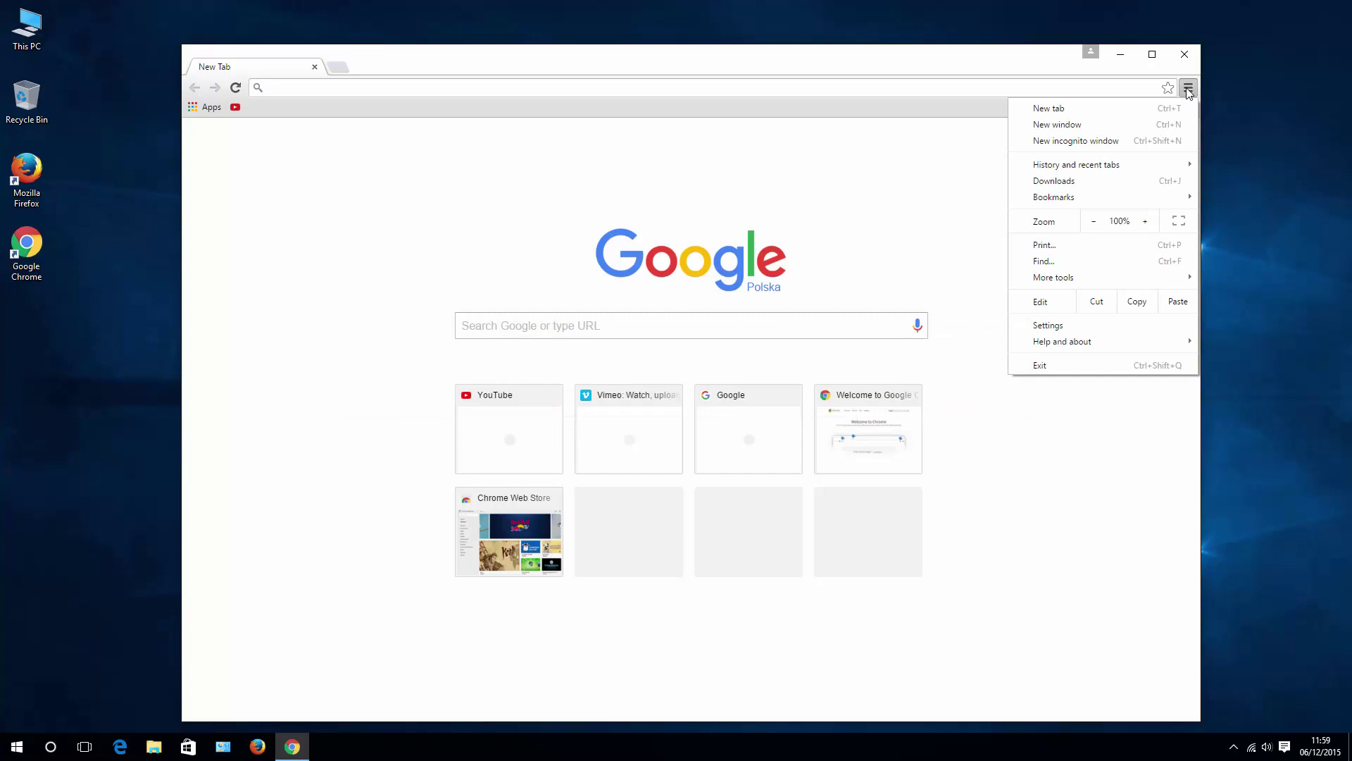
pyautogui.moveTo(1067, 271)
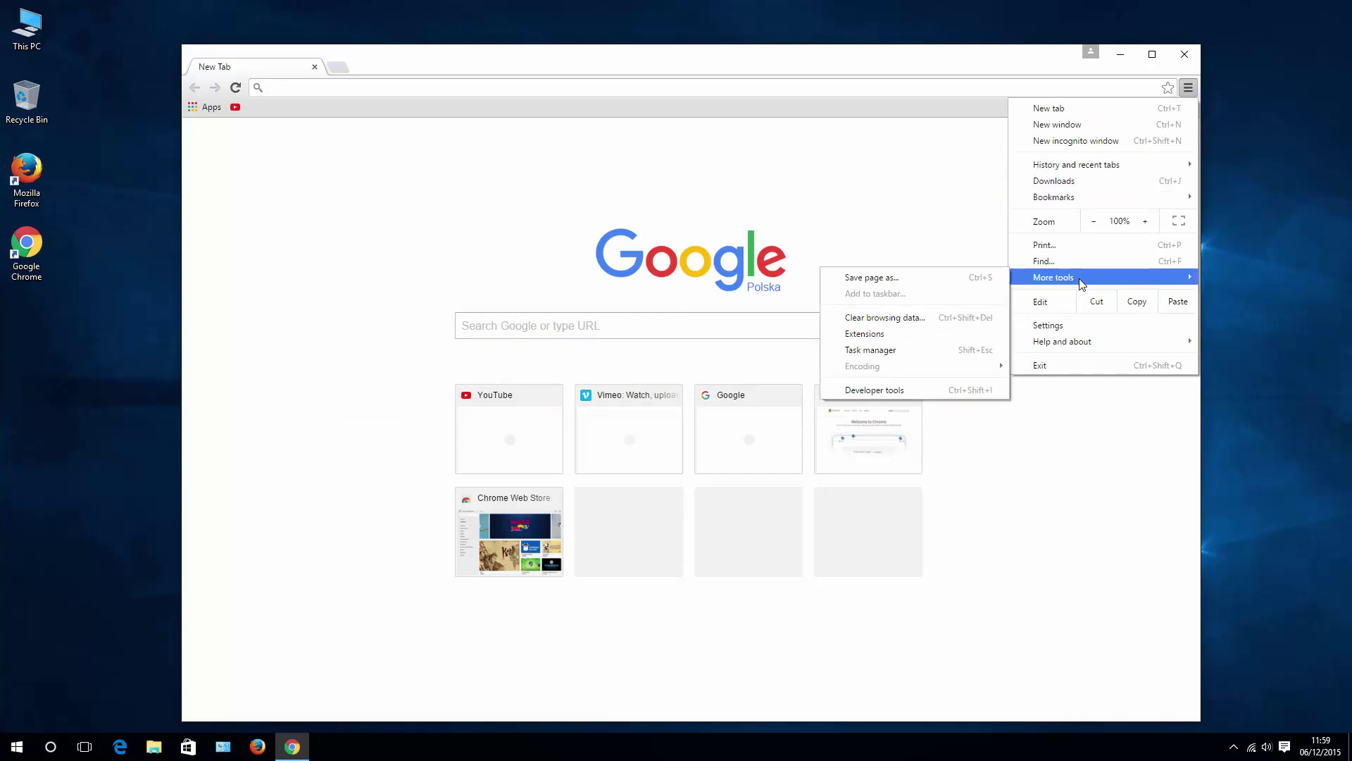
pyautogui.click(885, 334)
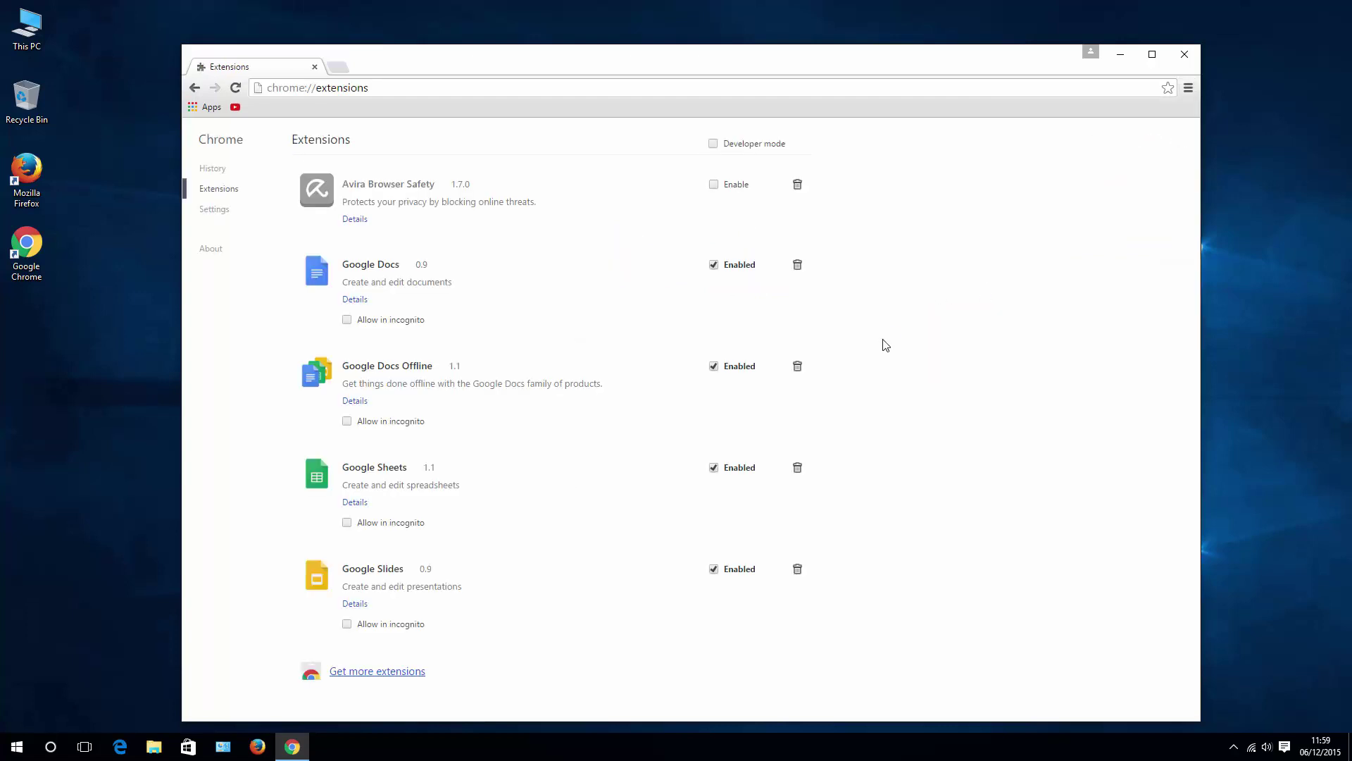
# - Go to the Chrome Web Store, search for 'video download helper' and browse the results
pyautogui.click(381, 676)
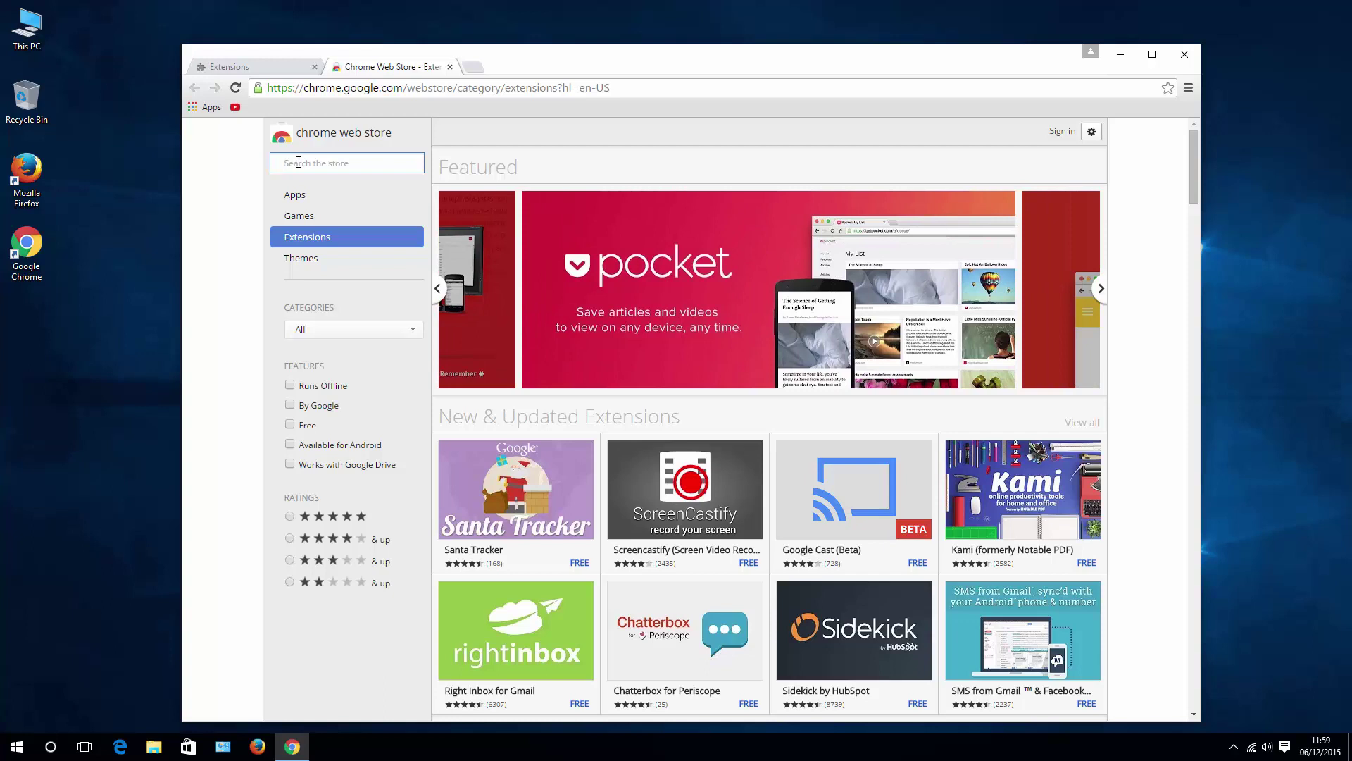
pyautogui.write('vide')
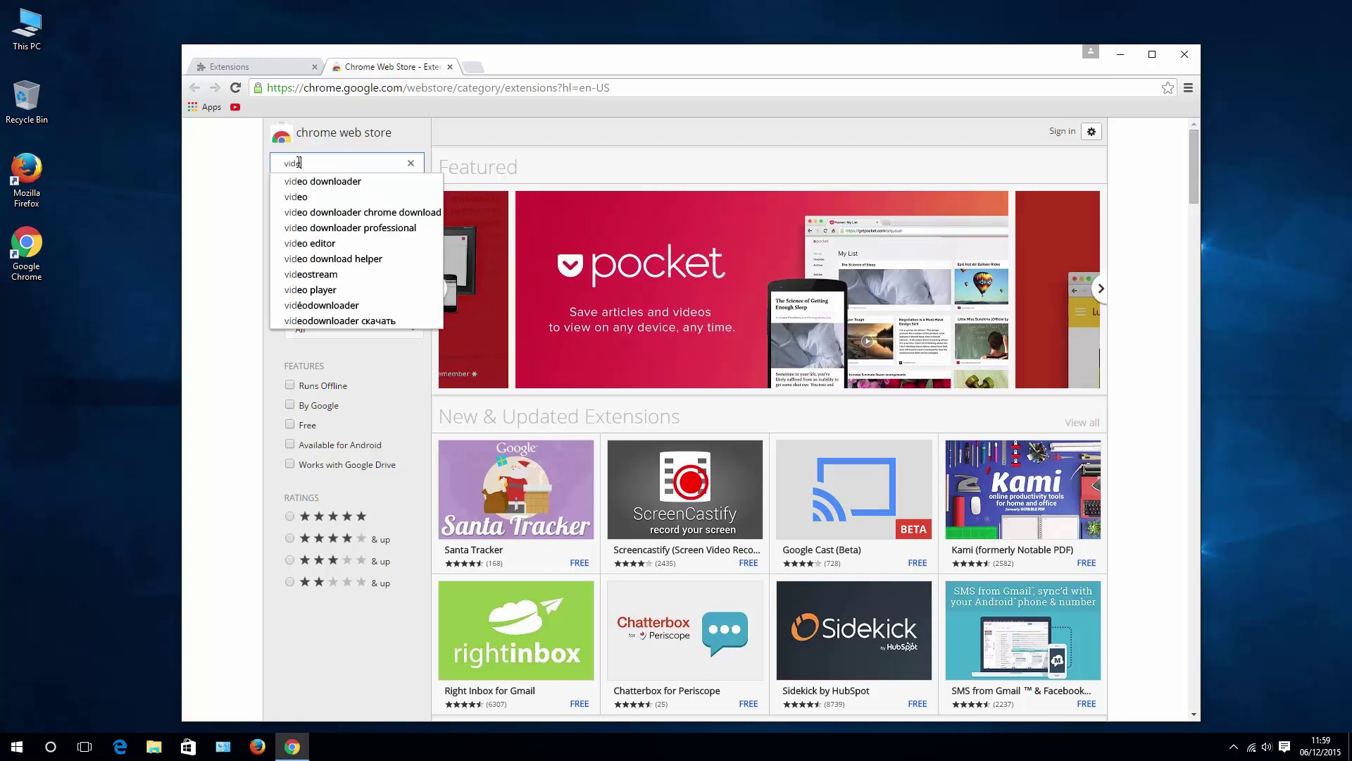
pyautogui.write('o download')
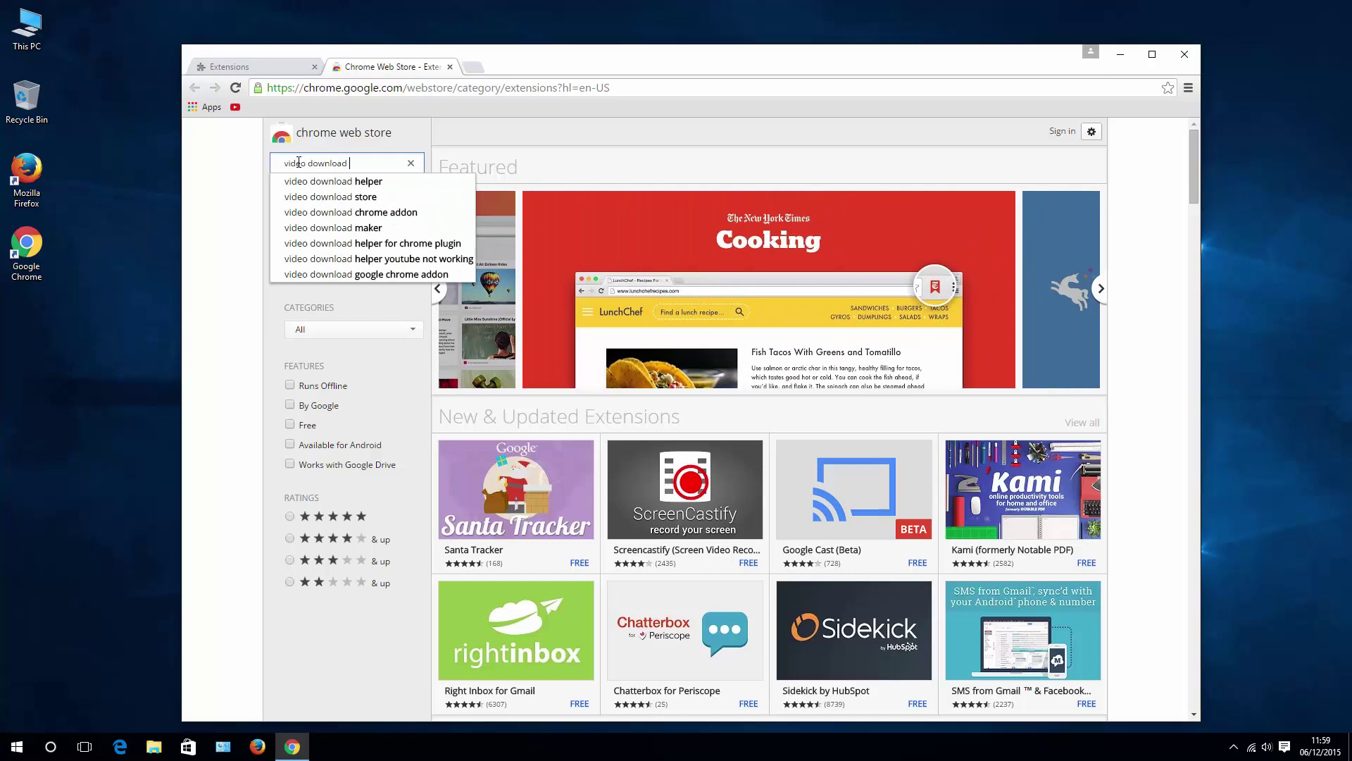
pyautogui.press('Down')
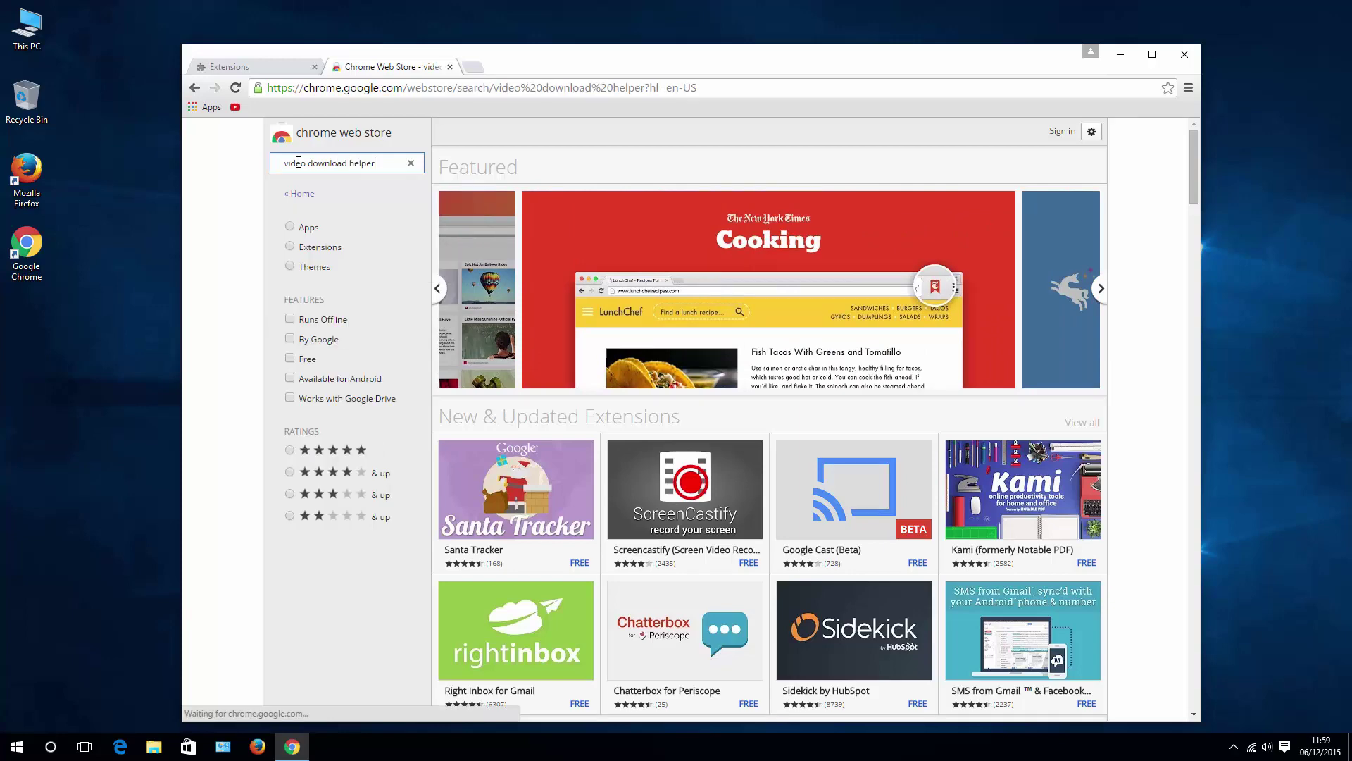
pyautogui.press('Return')
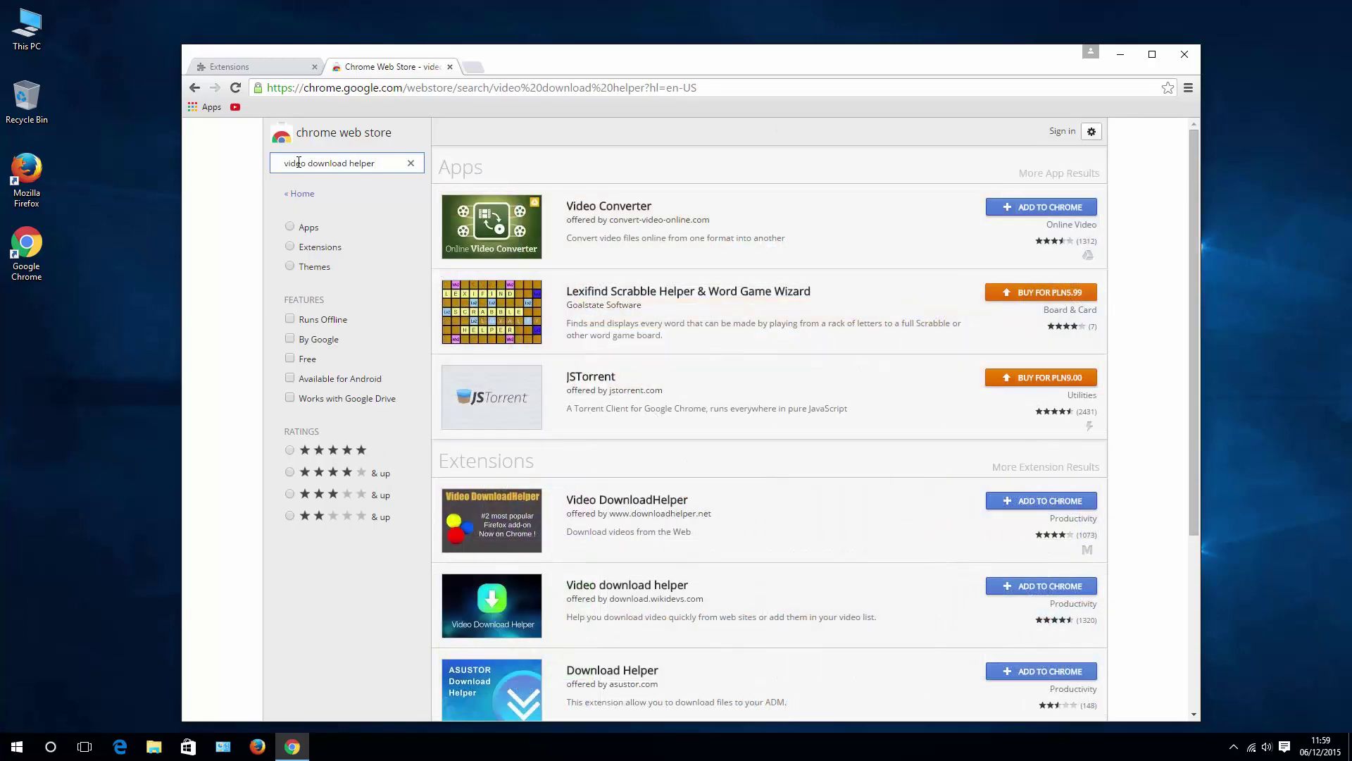
pyautogui.scroll(-3, 362, 332)
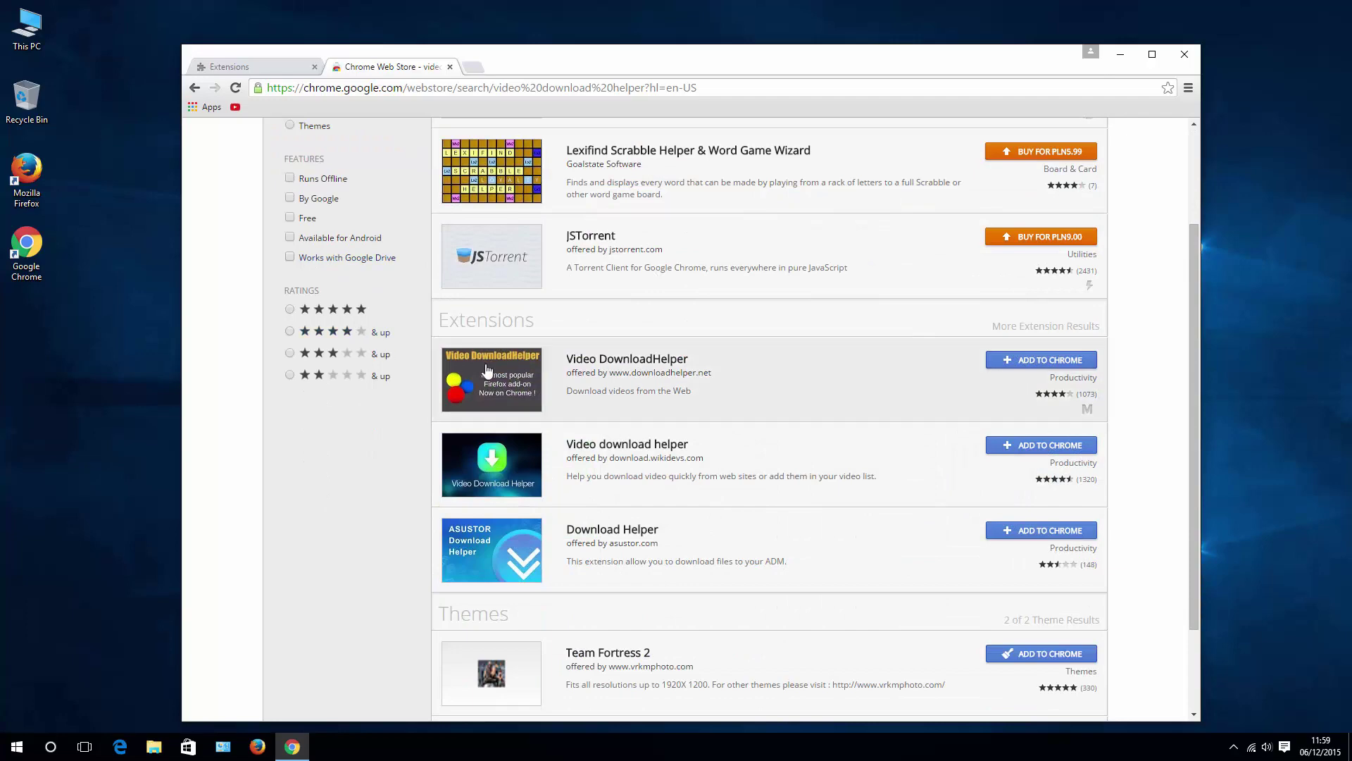
pyautogui.scroll(3, 866, 392)
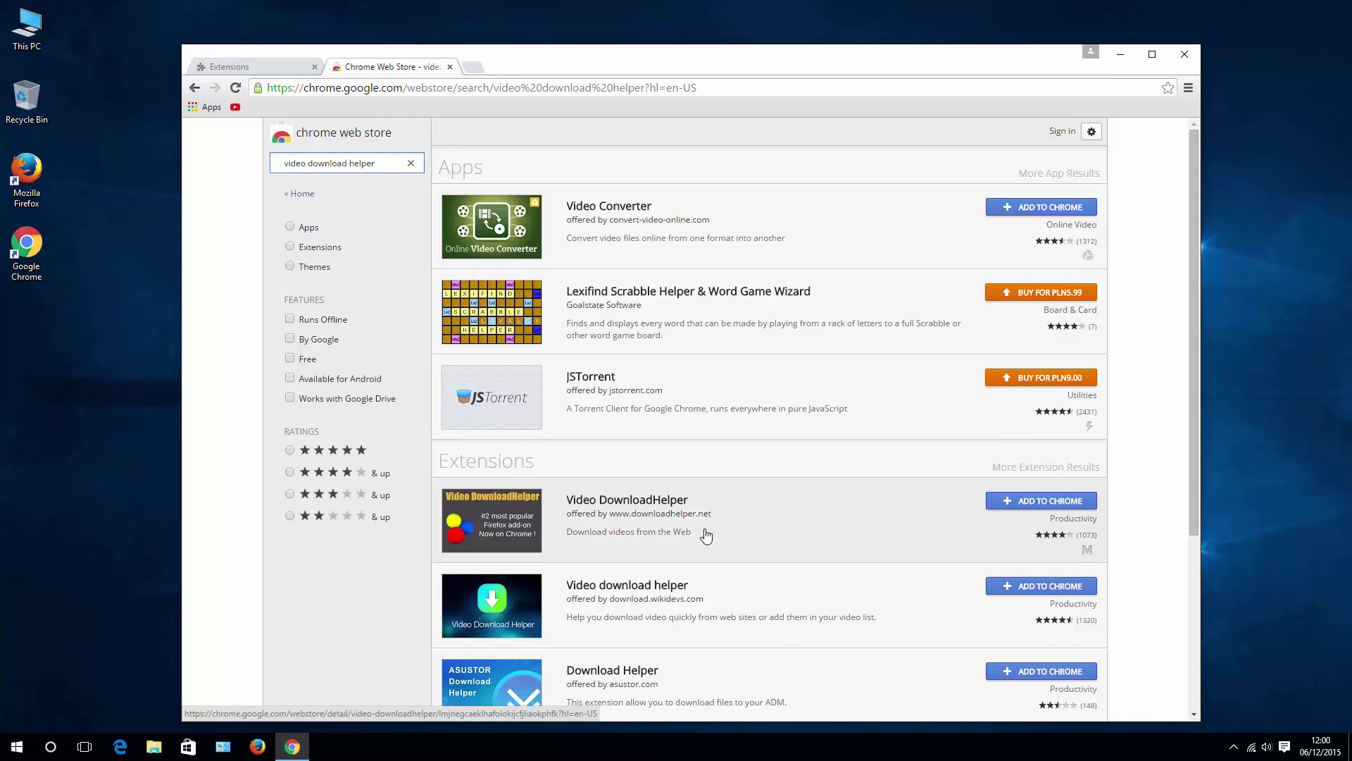
pyautogui.scroll(-1, 706, 535)
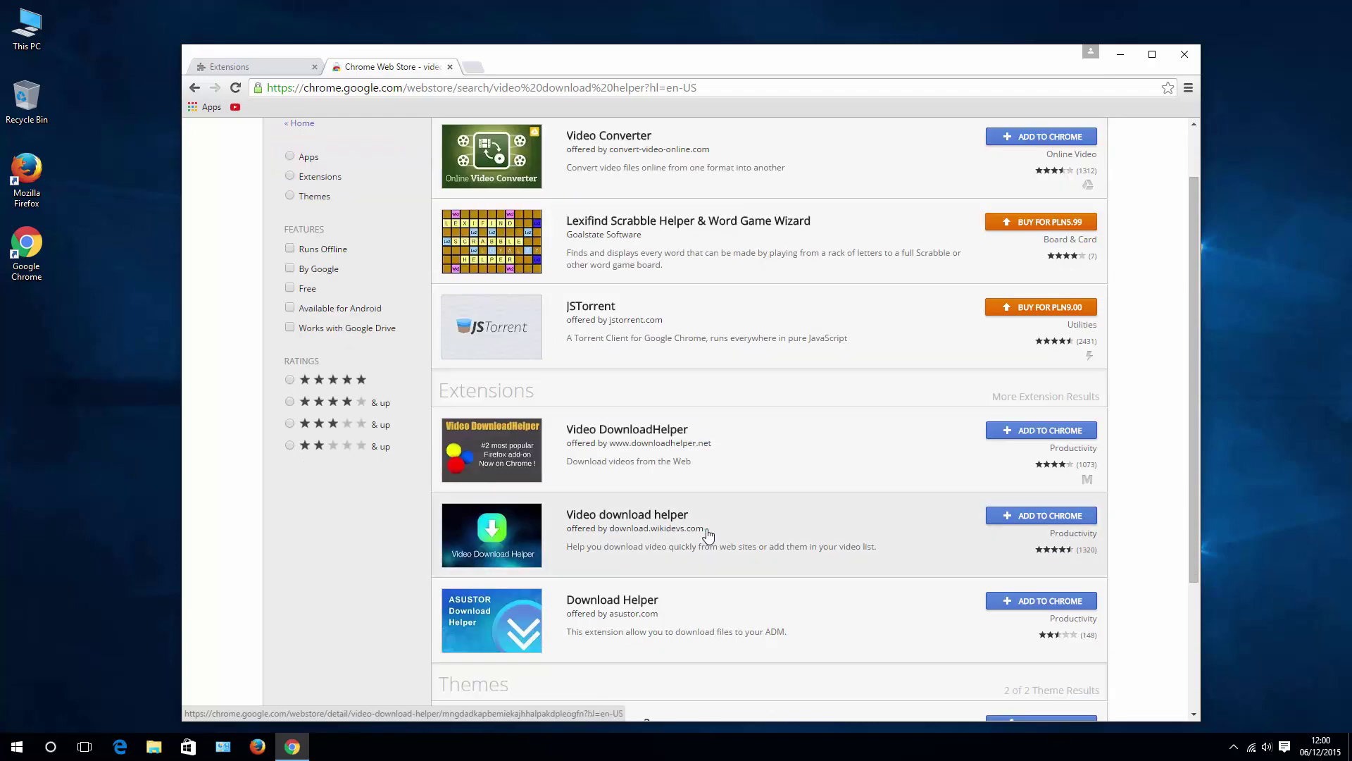
pyautogui.scroll(-2, 708, 535)
pyautogui.scroll(2, 709, 536)
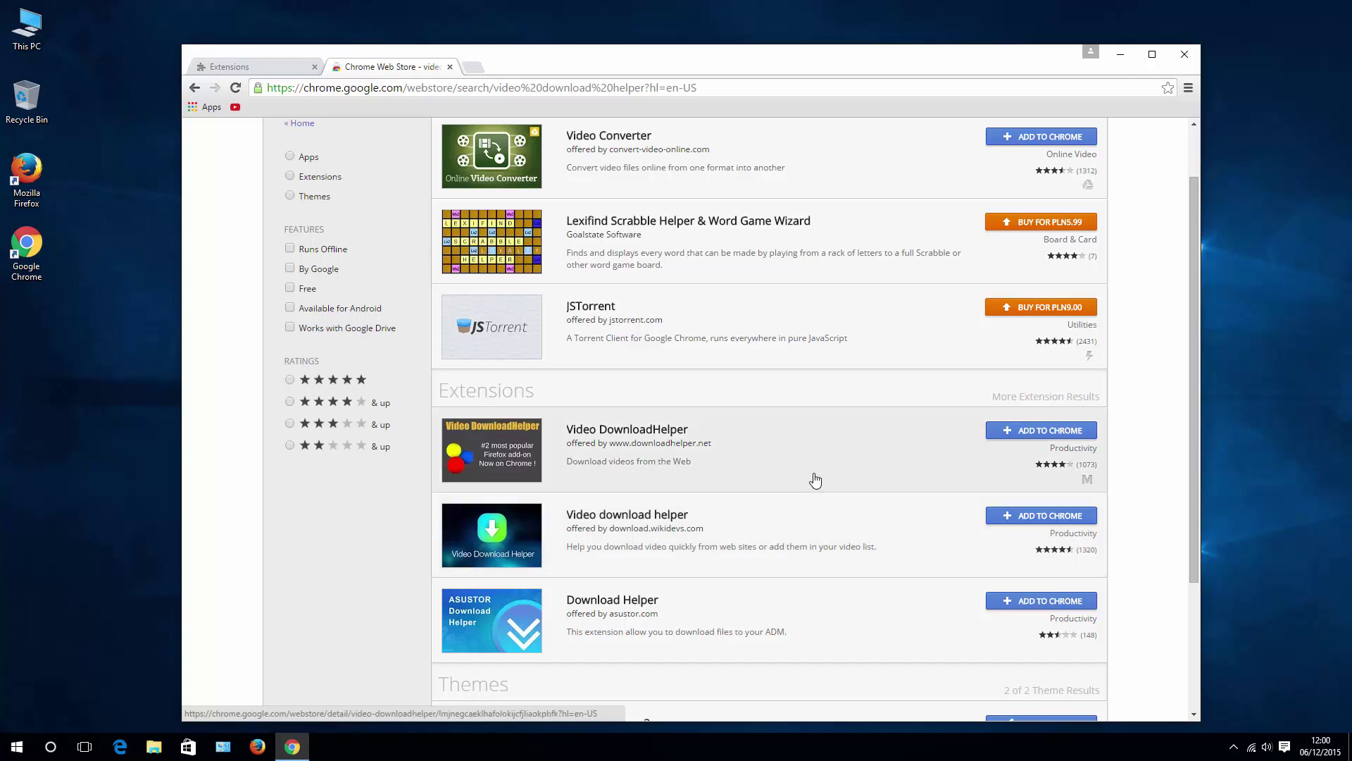
# - Add Video DownloadHelper to Chrome and dismiss the extension-added notice
pyautogui.click(1036, 434)
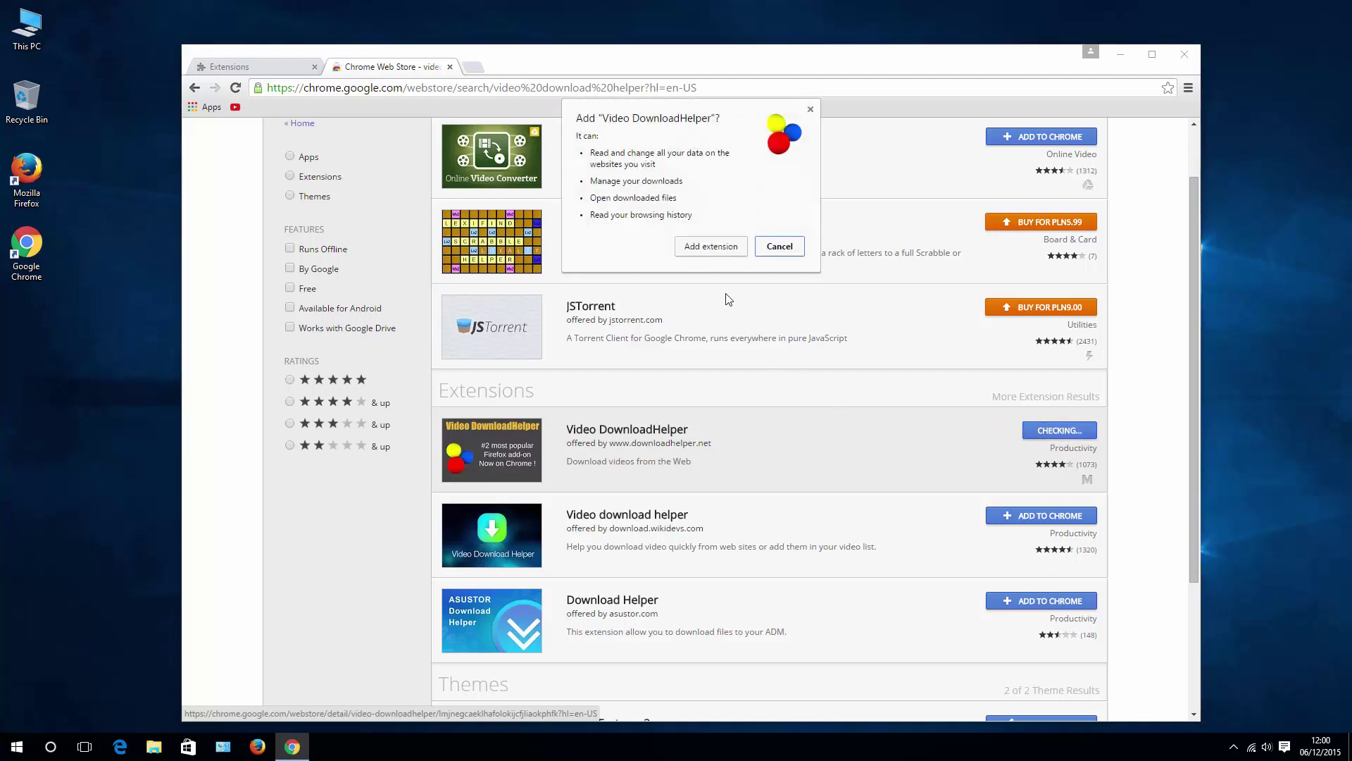
pyautogui.click(713, 247)
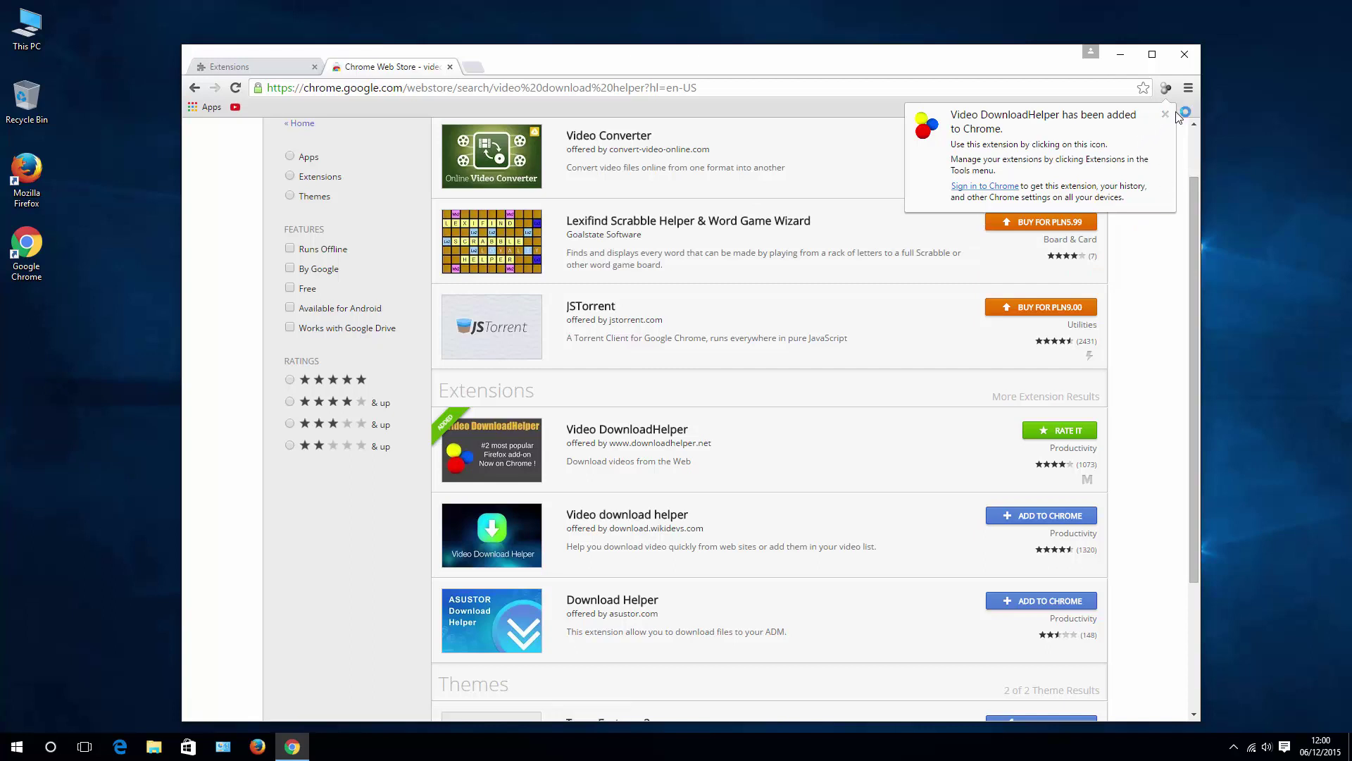
pyautogui.click(1165, 114)
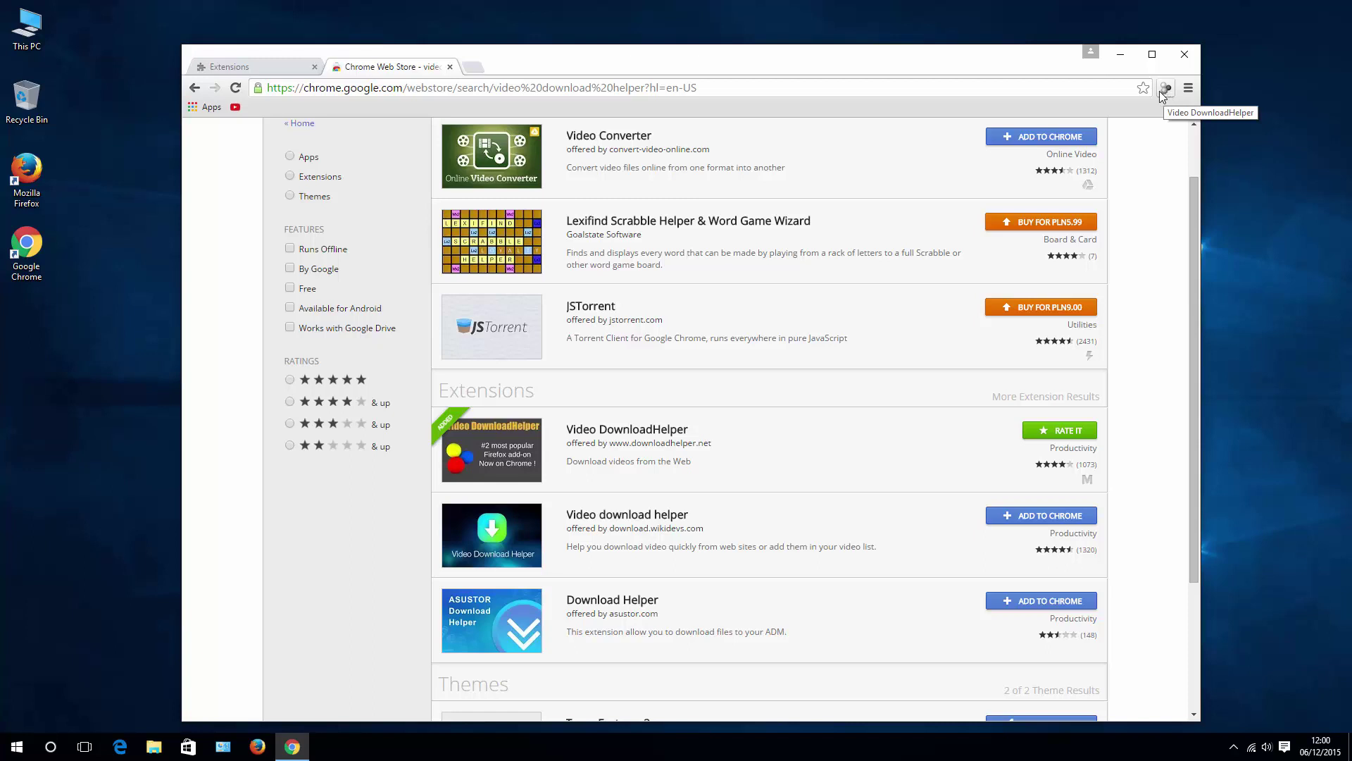
pyautogui.click(474, 68)
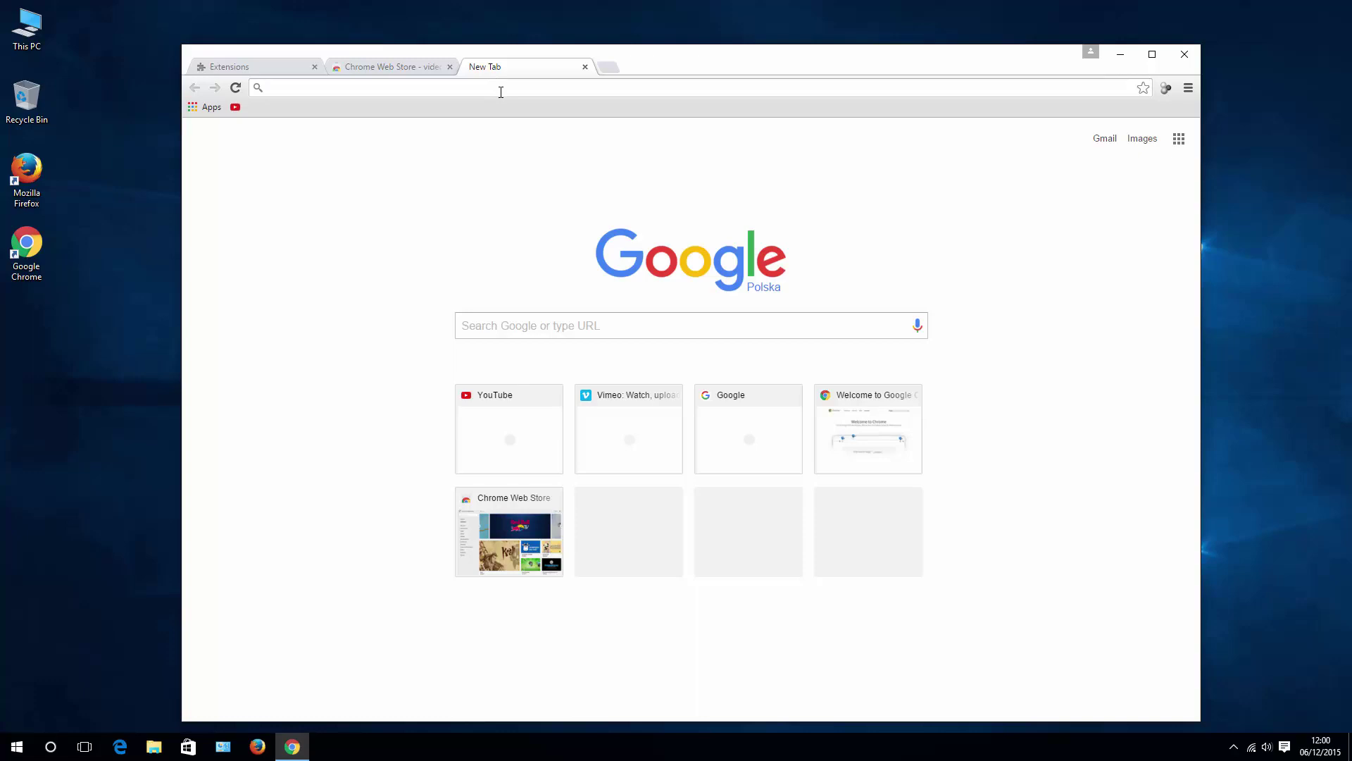
pyautogui.write('www.v')
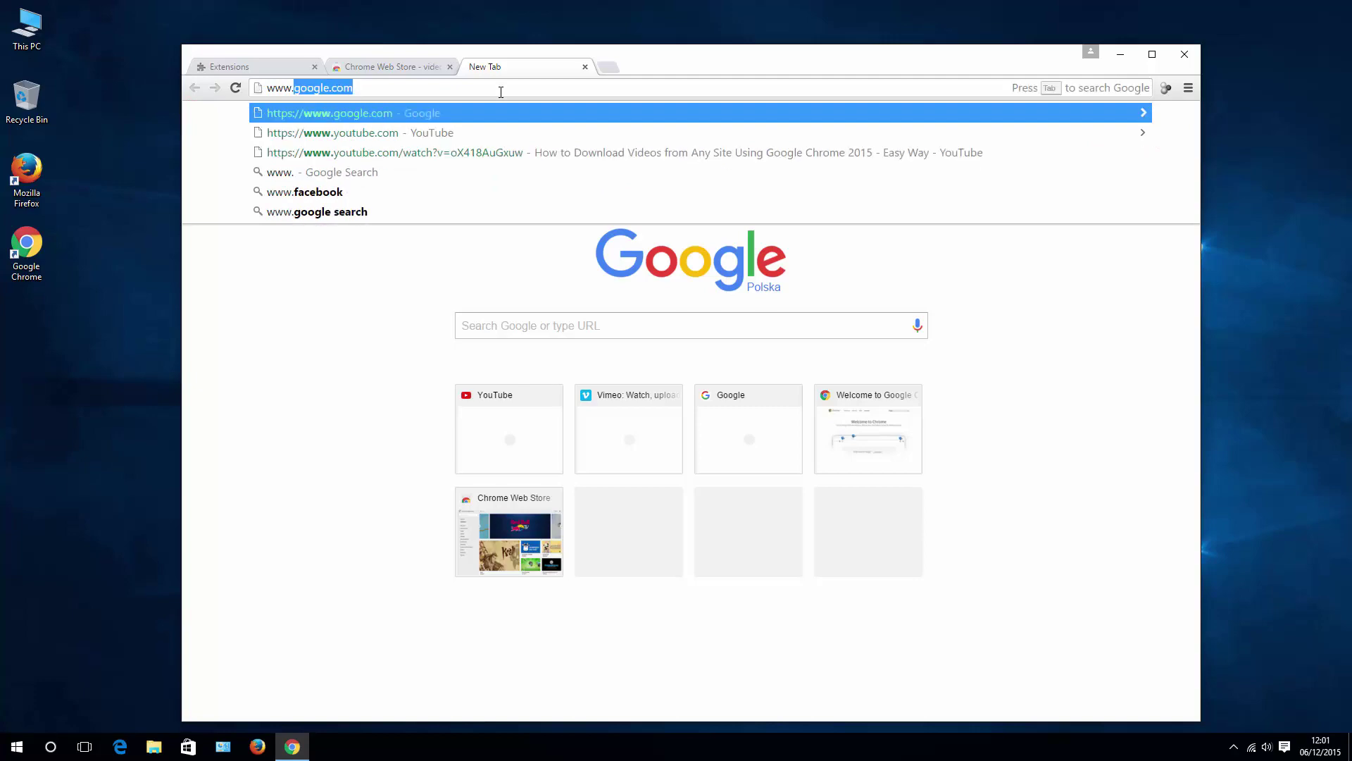
pyautogui.write('imeo.')
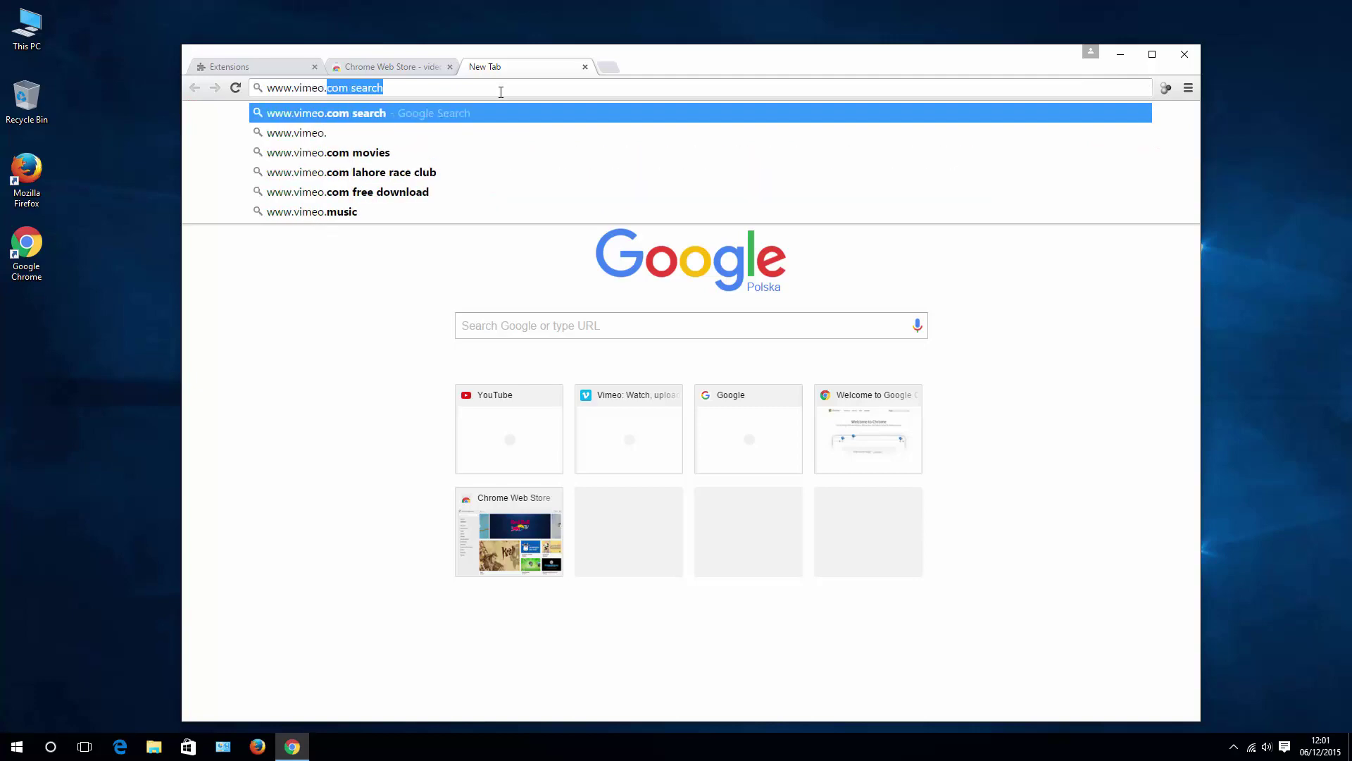
pyautogui.write('com')
pyautogui.press('Return')
pyautogui.scroll(-5, 394, 549)
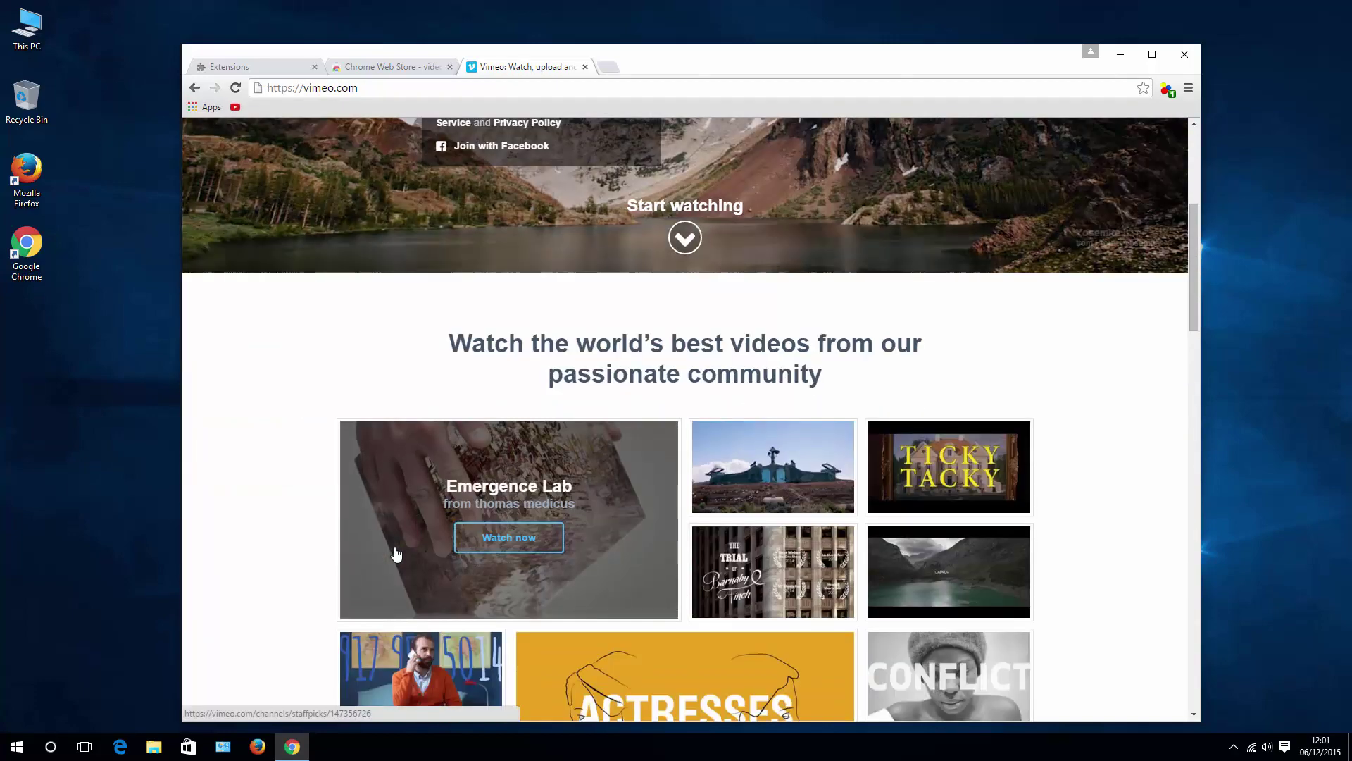
pyautogui.scroll(-3, 396, 554)
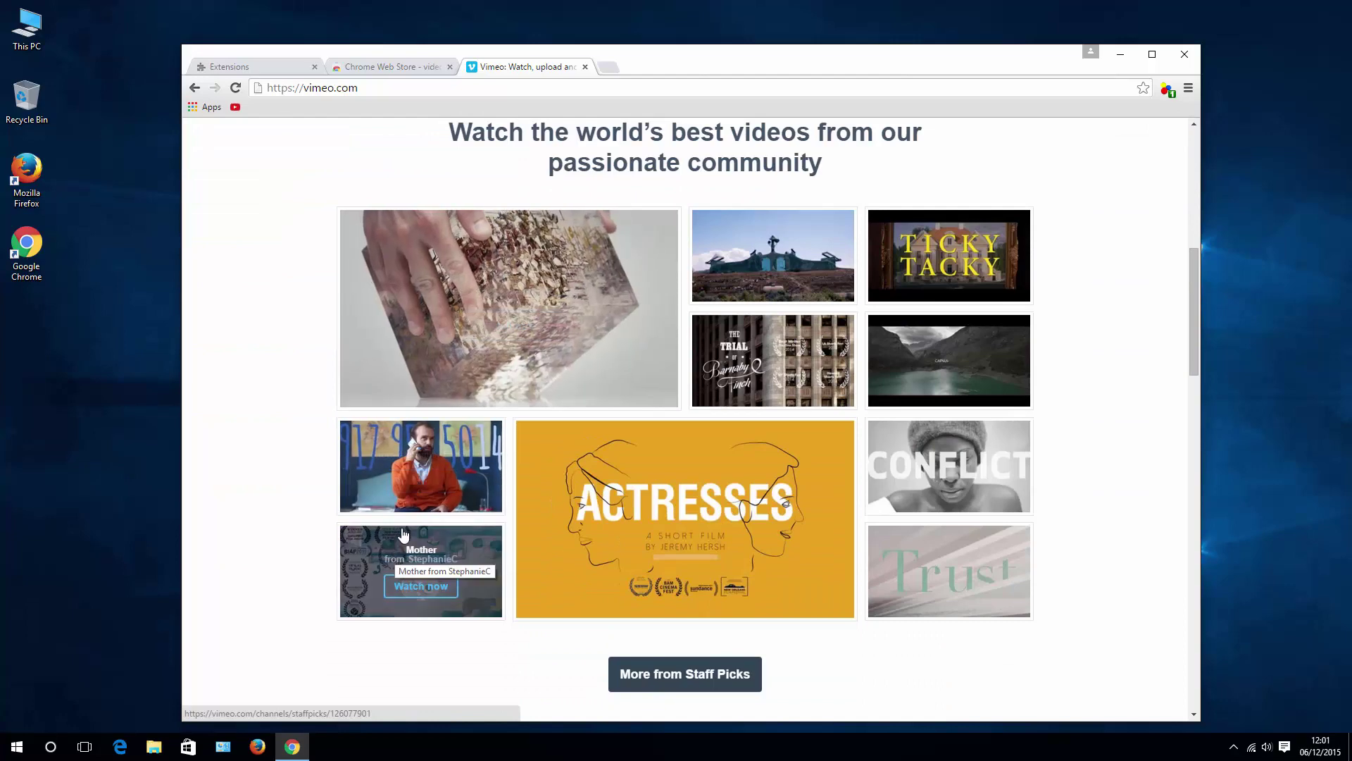
# - Open the Emergence Lab video, choose its 32.6 MB MP4 in DownloadHelper, then cancel the save
pyautogui.click(518, 319)
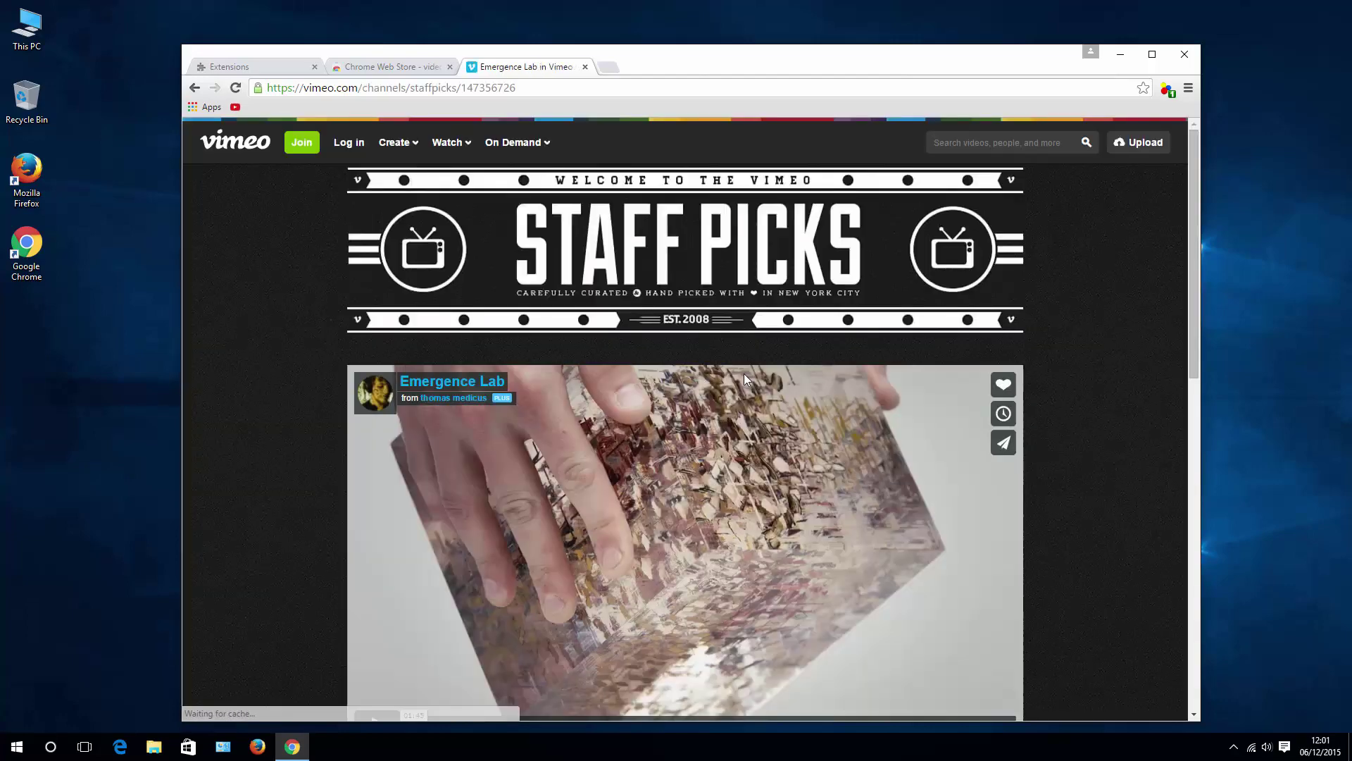
pyautogui.click(1169, 89)
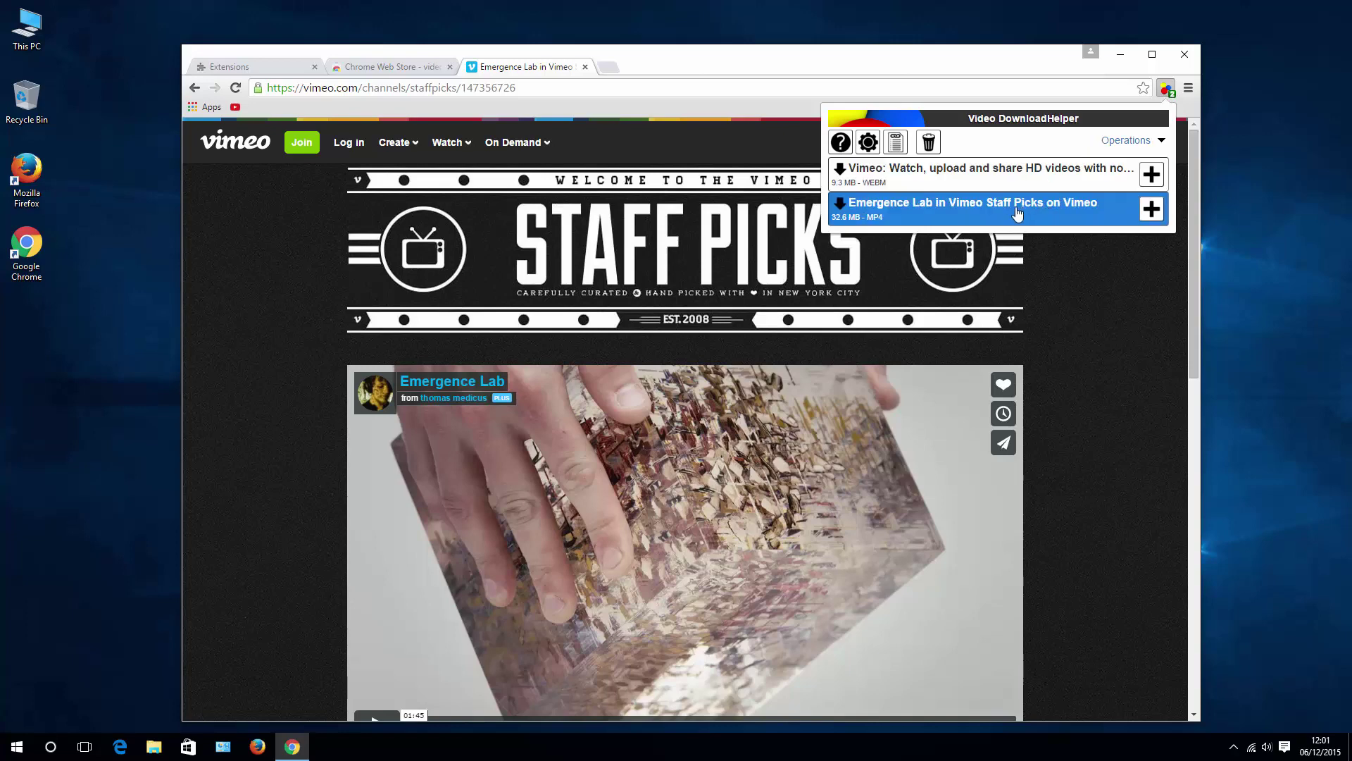
pyautogui.click(970, 212)
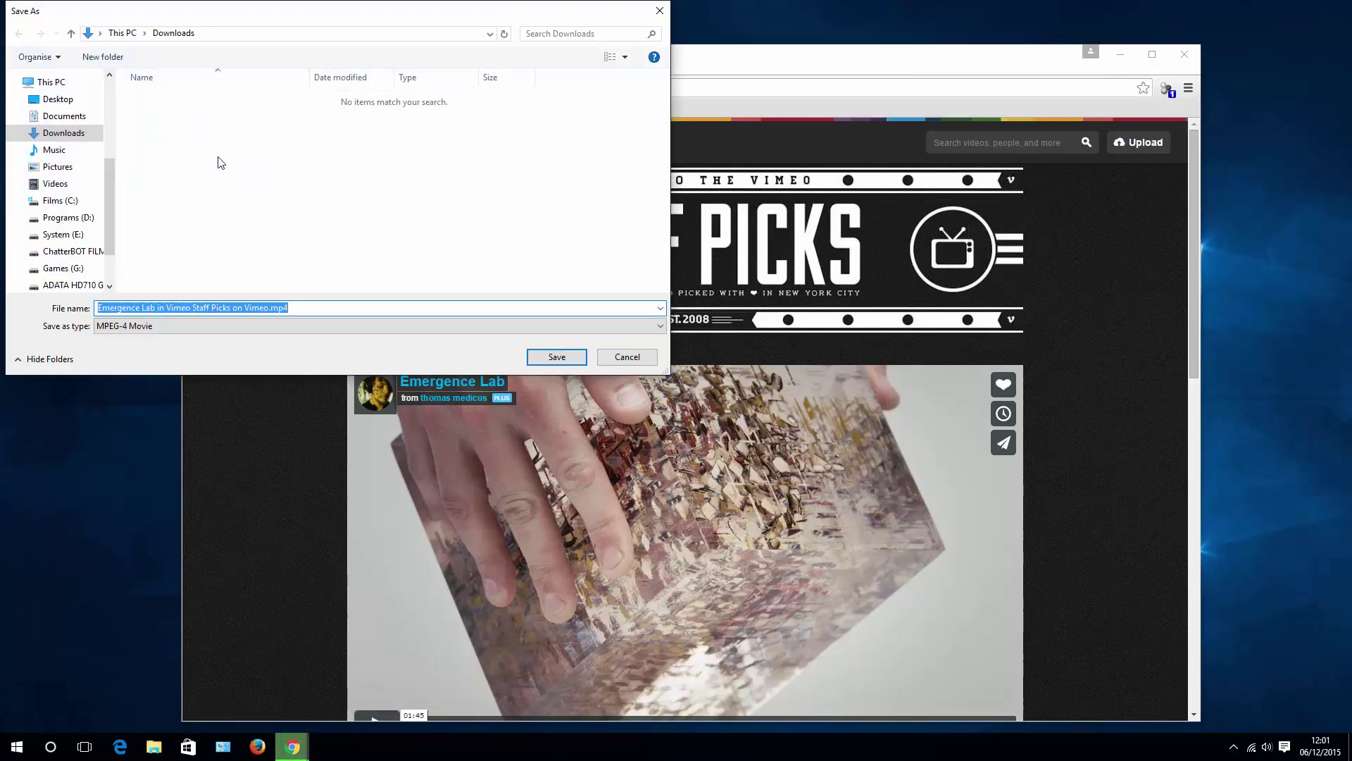
pyautogui.click(623, 363)
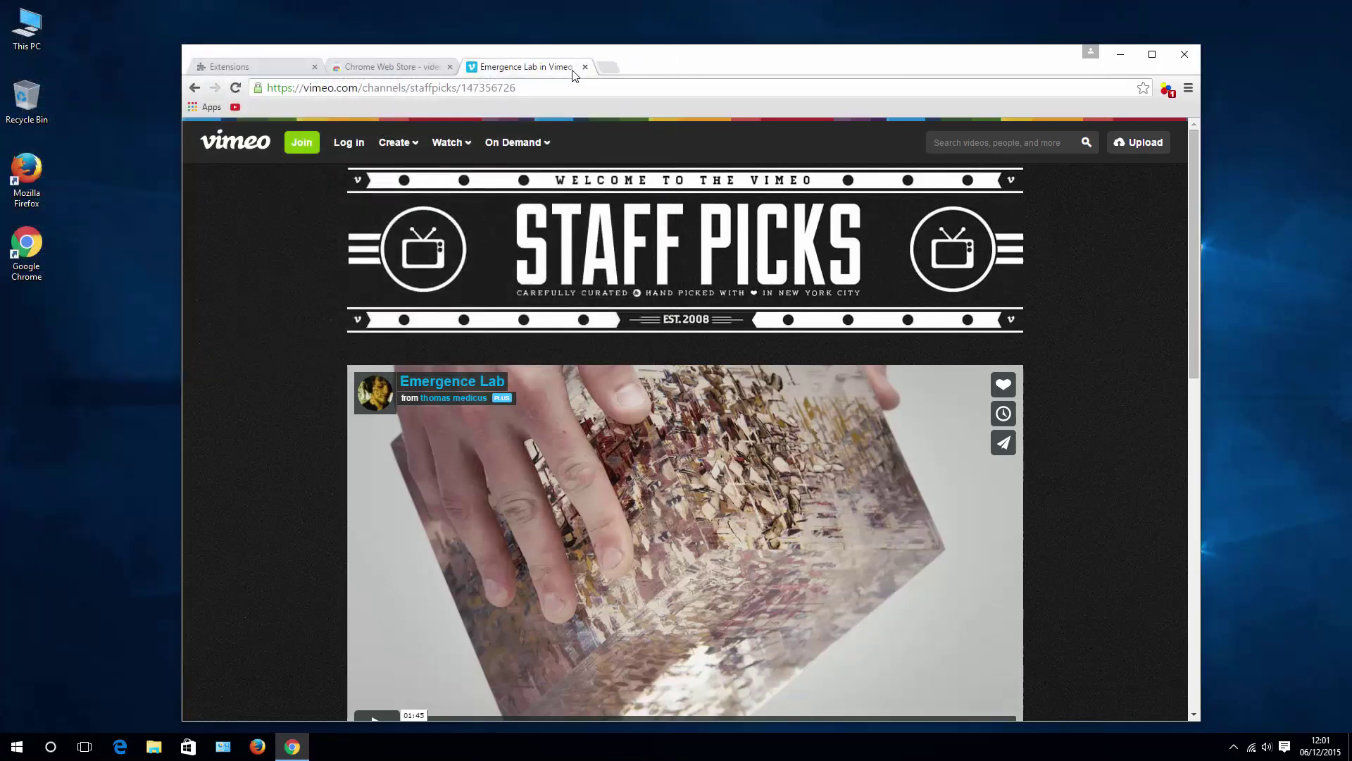
# - Close the Vimeo tab and delete Video DownloadHelper from Chrome's Extensions page
pyautogui.click(585, 67)
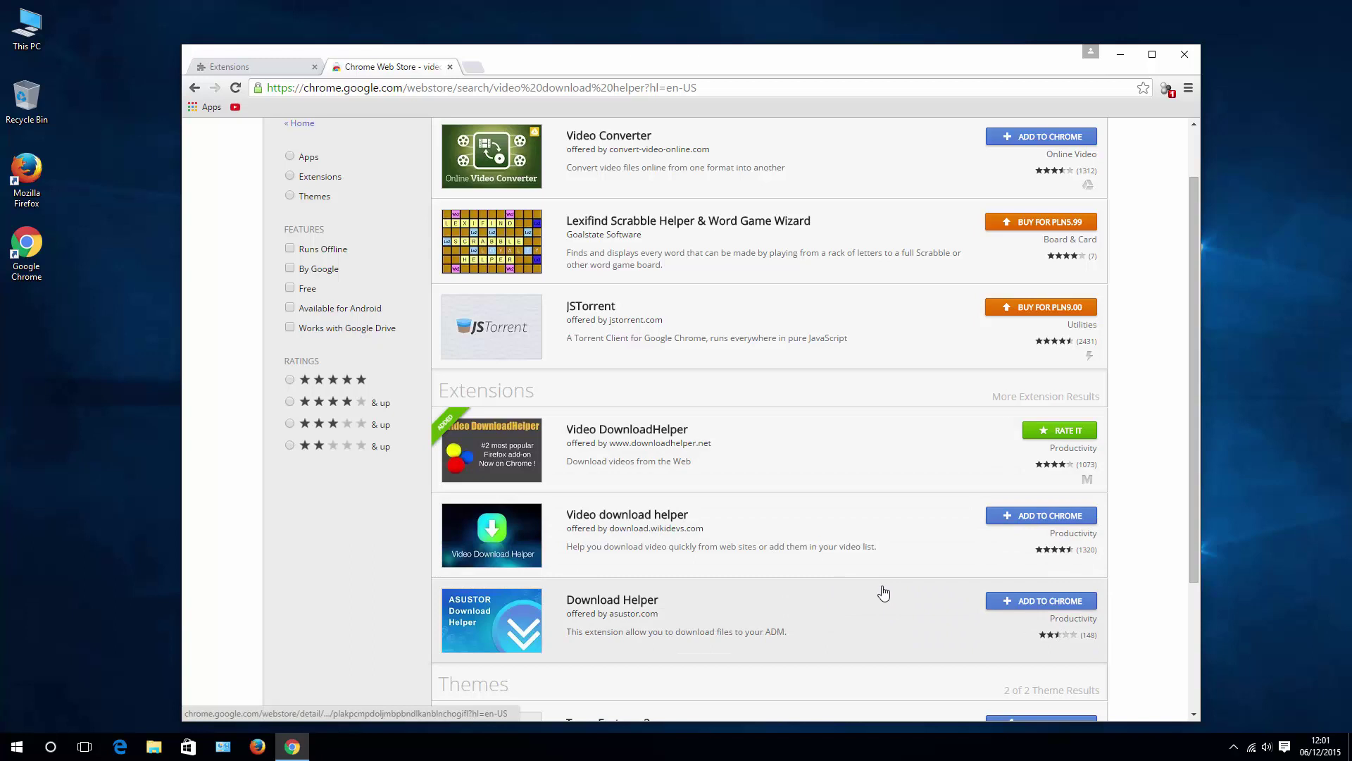
pyautogui.scroll(1, 1159, 281)
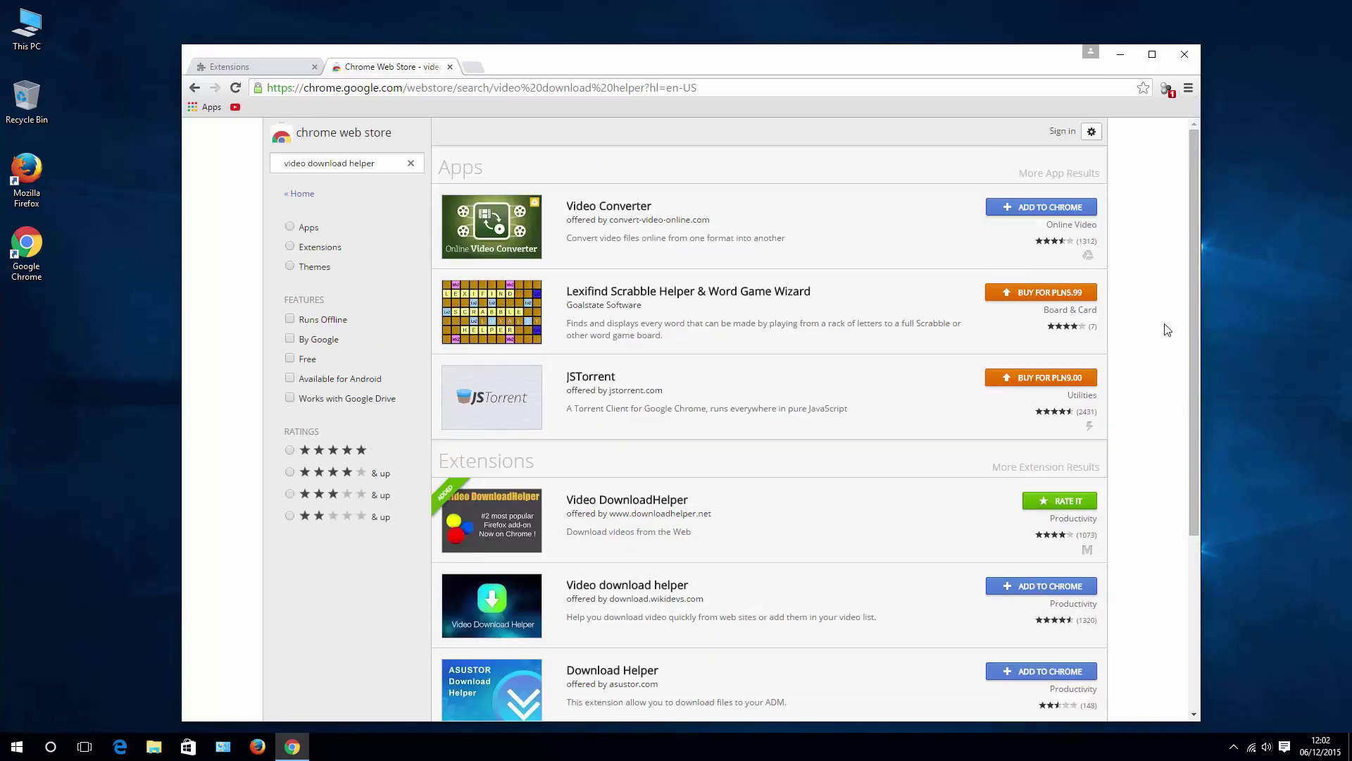
pyautogui.click(1188, 88)
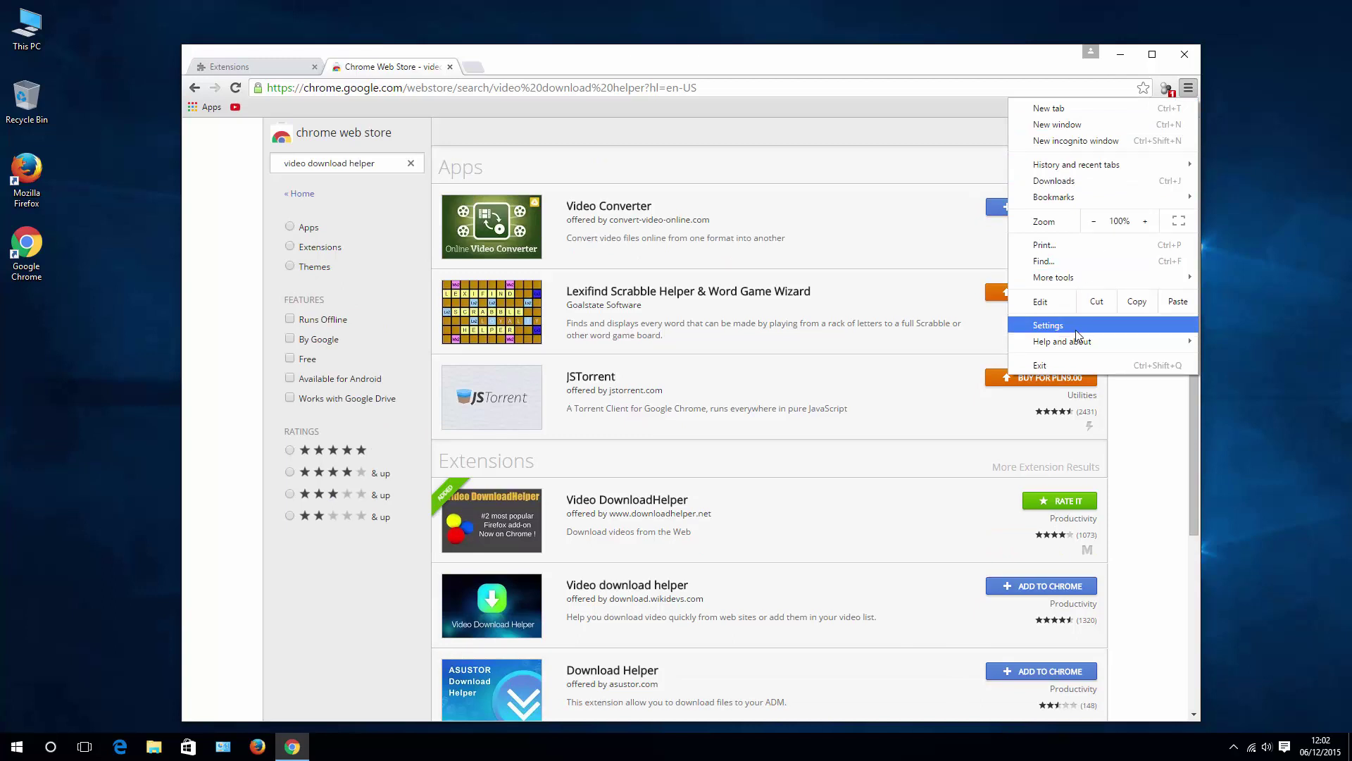
pyautogui.moveTo(1079, 282)
pyautogui.click(866, 329)
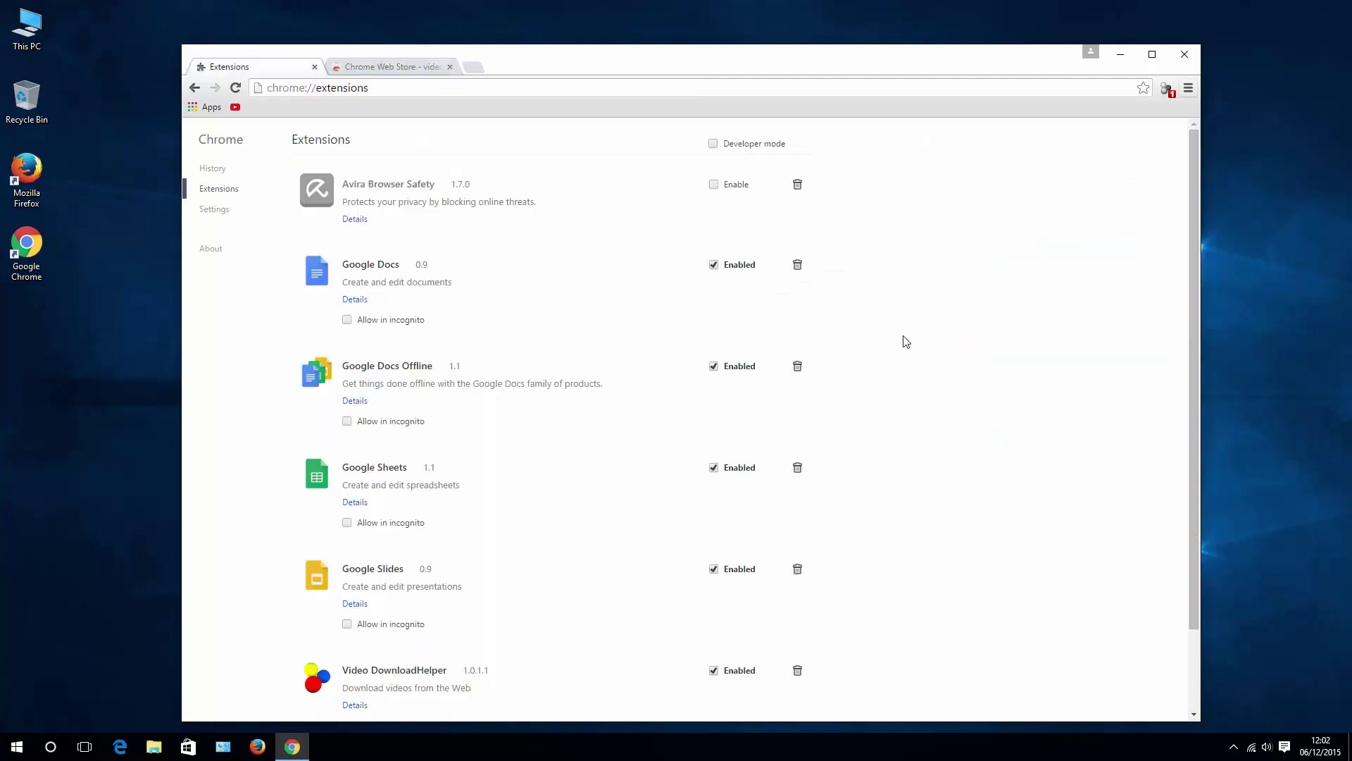
pyautogui.scroll(-2, 495, 600)
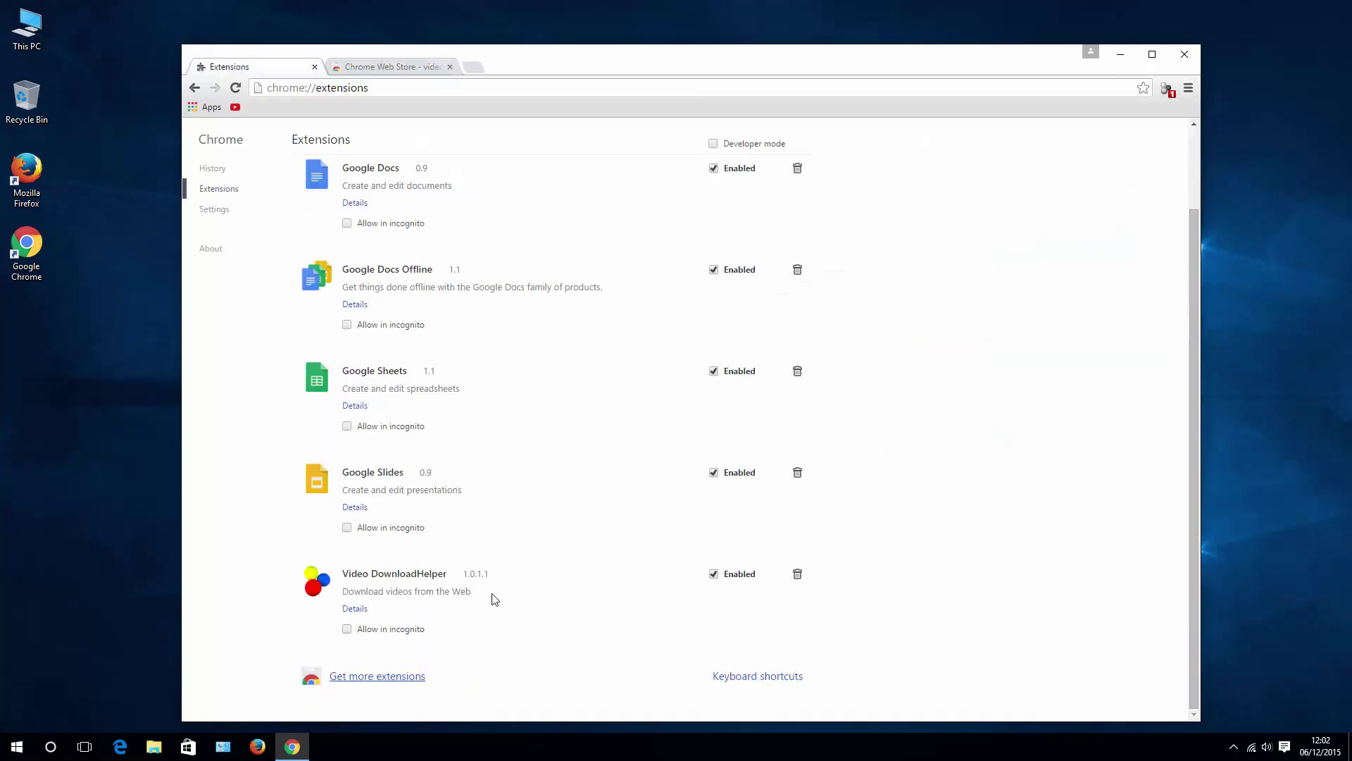
pyautogui.click(798, 576)
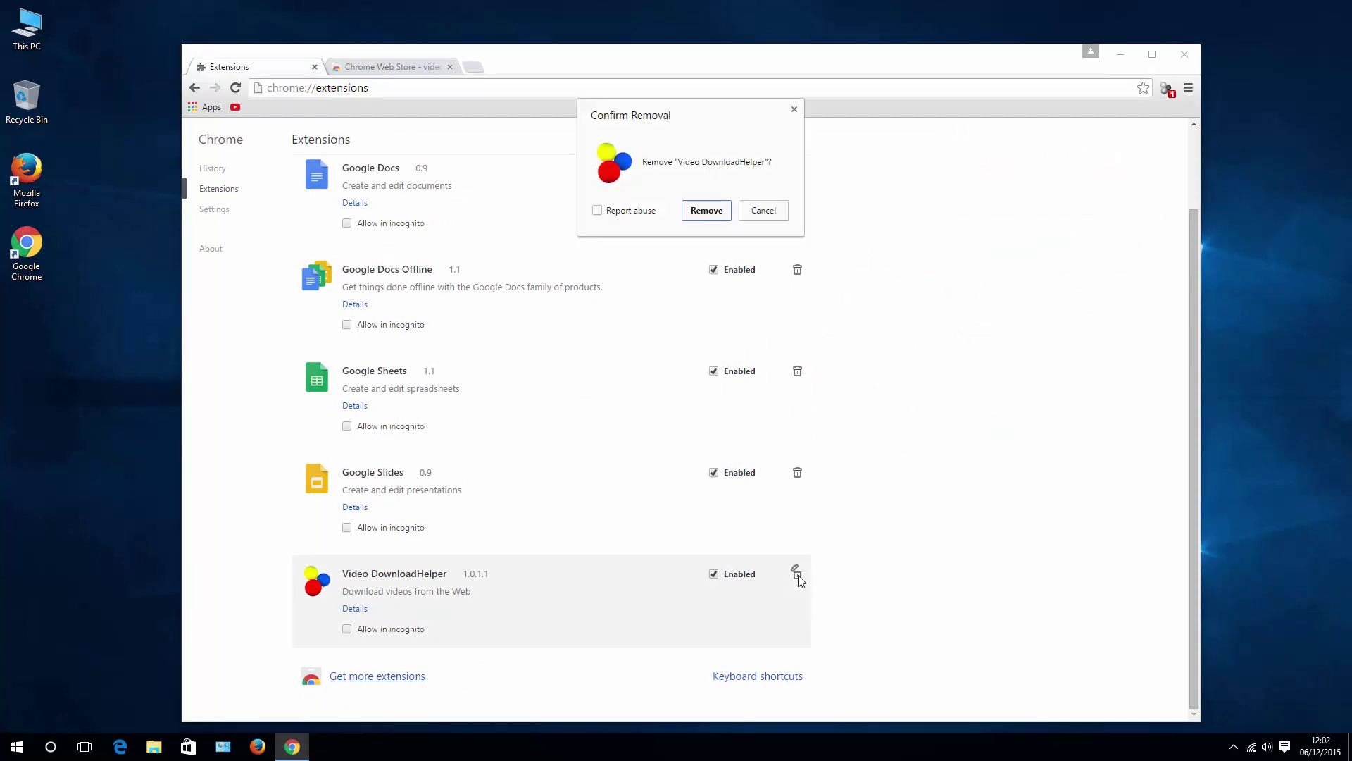
pyautogui.click(703, 211)
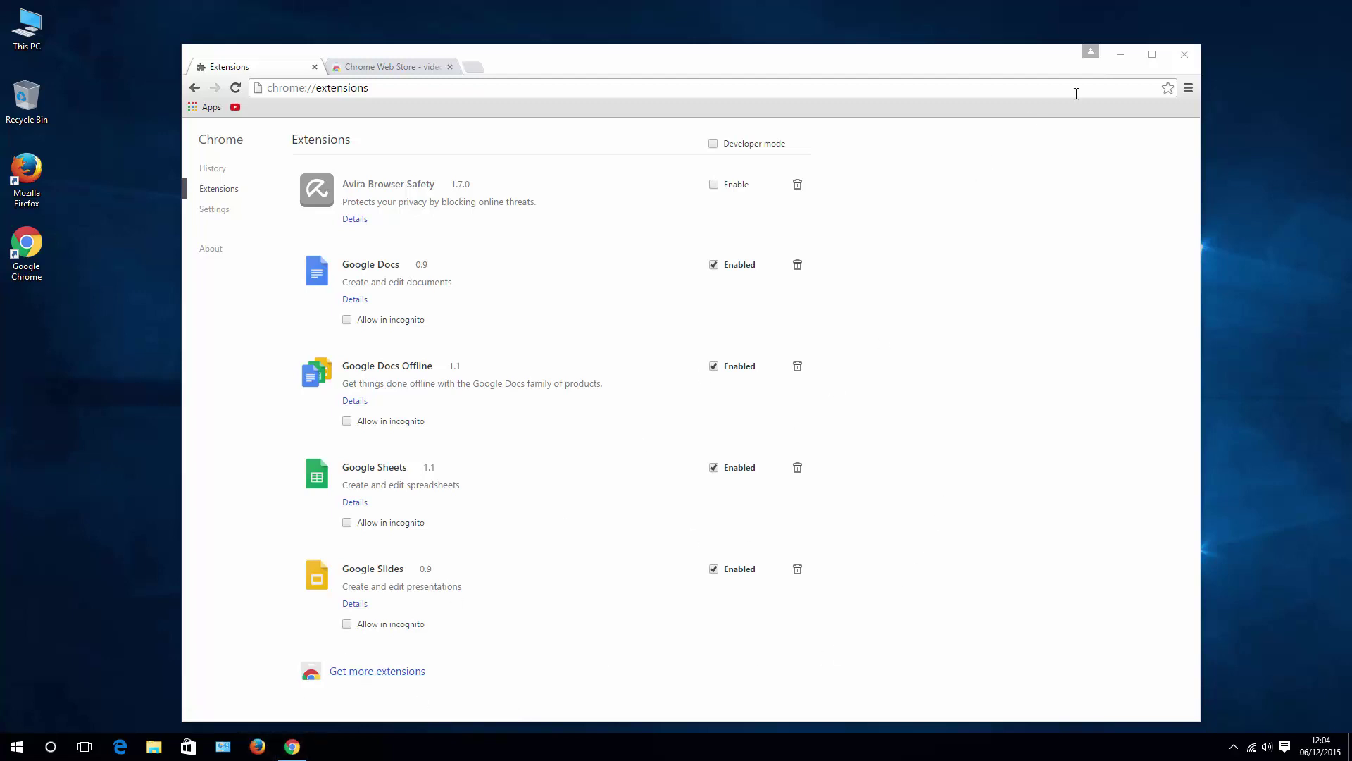
# - Close Chrome, launch Firefox and open the Add-ons Manager's search box
pyautogui.click(1184, 54)
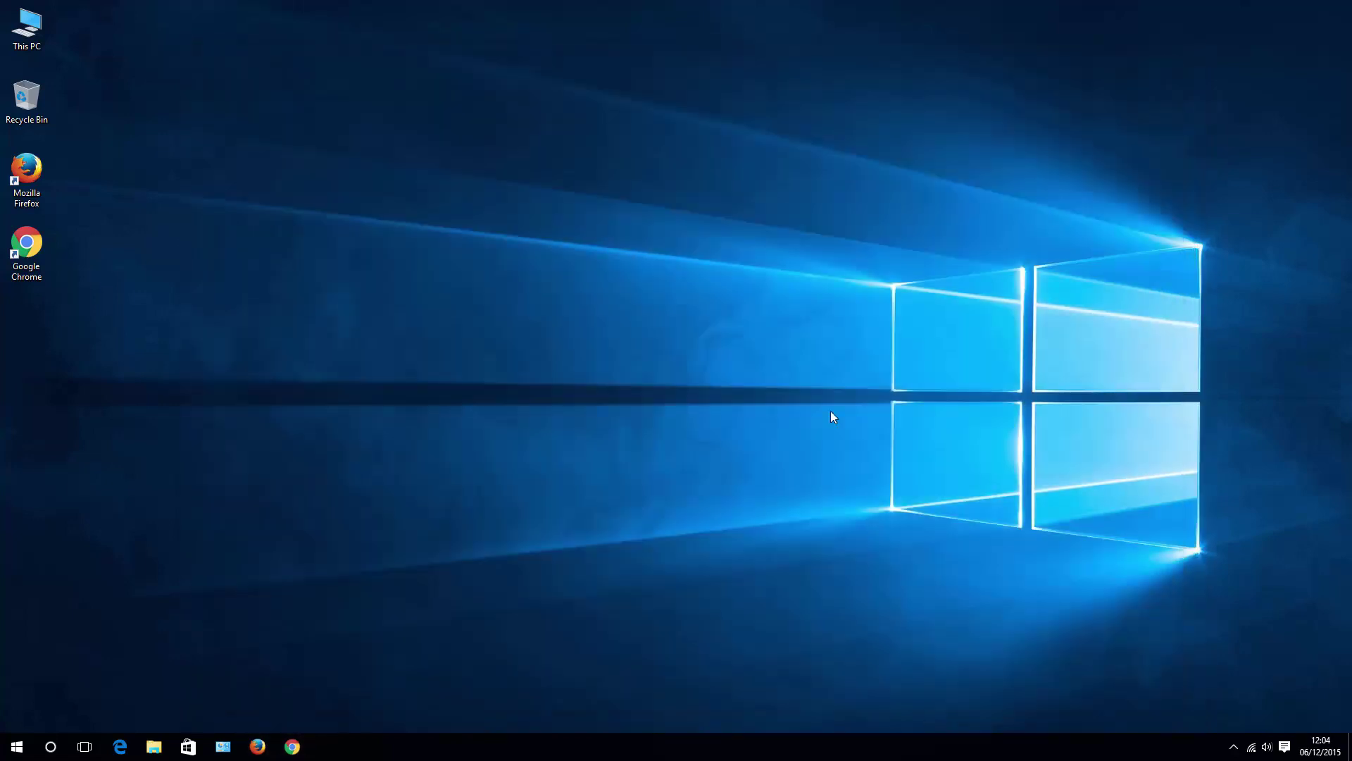
pyautogui.click(257, 752)
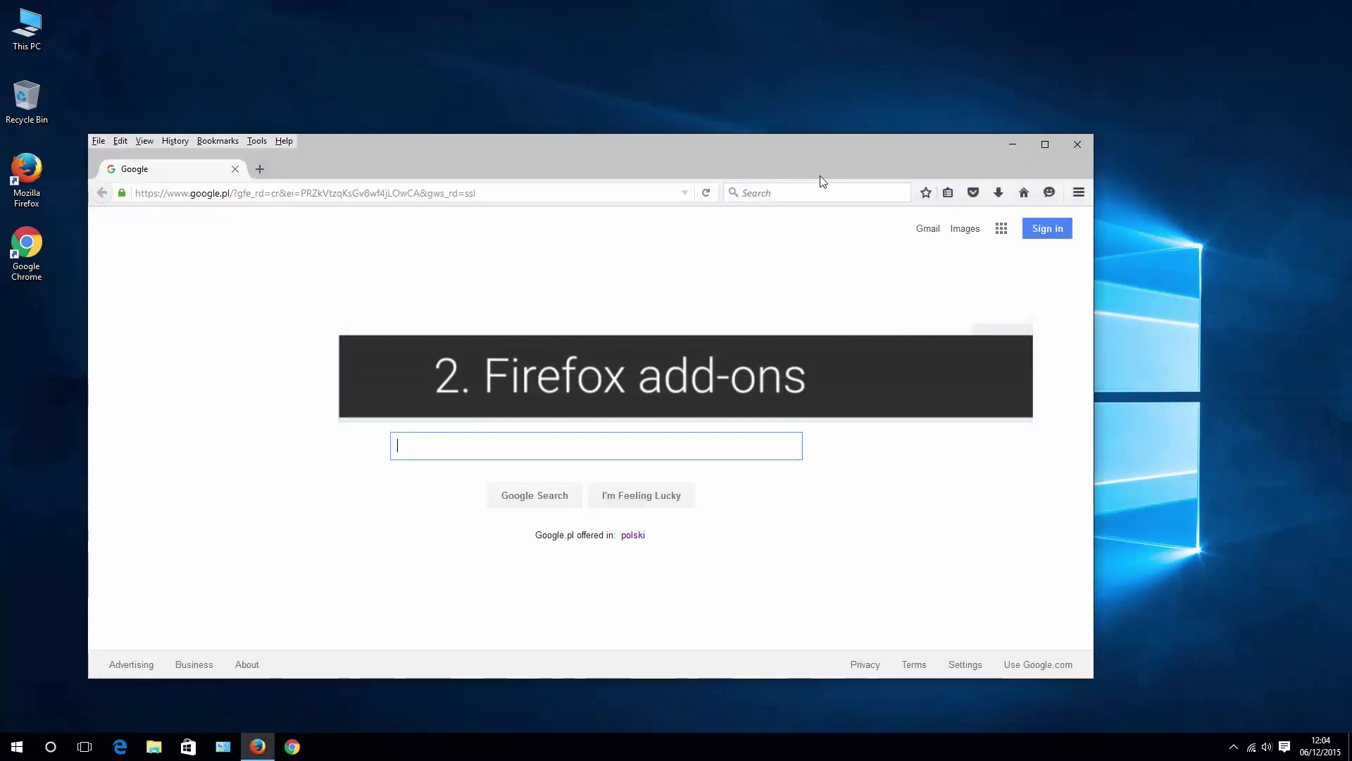
pyautogui.moveTo(810, 149); pyautogui.dragTo(877, 125)
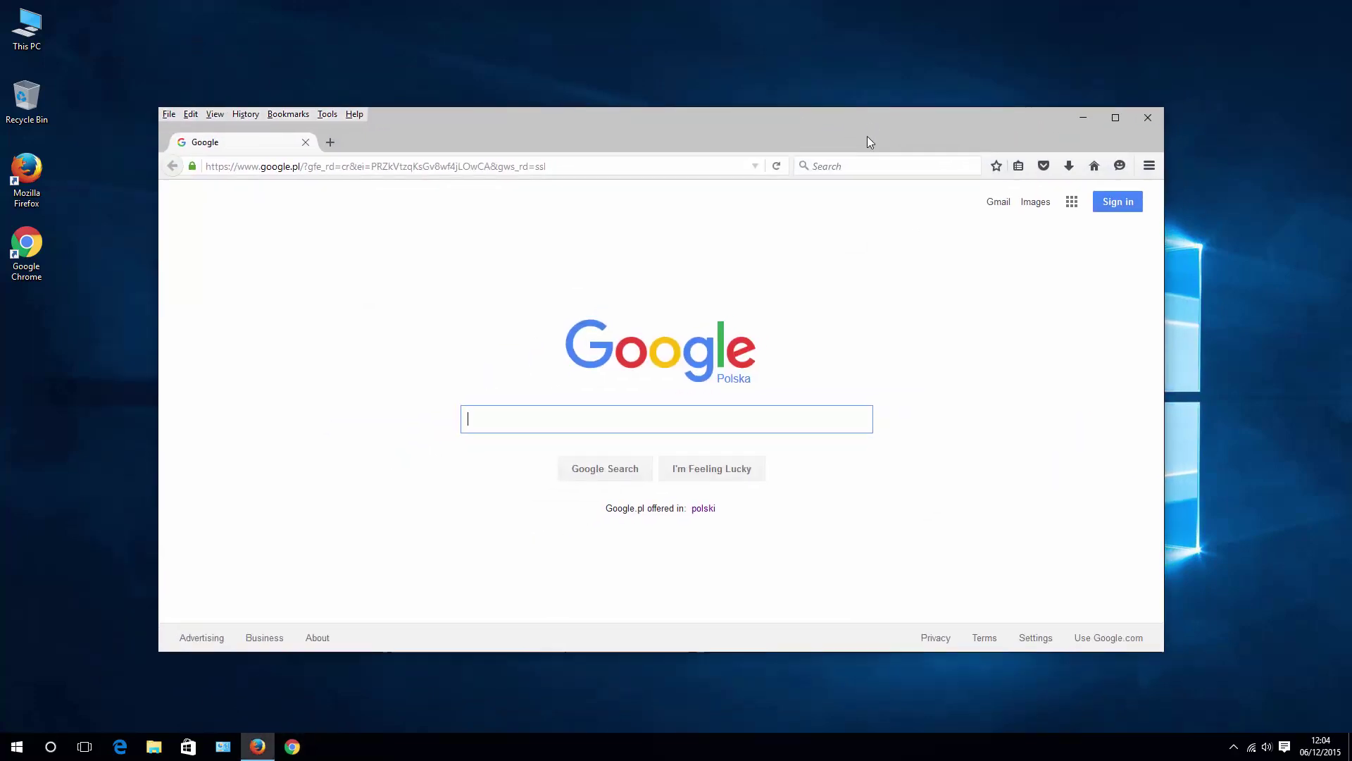
pyautogui.click(1148, 168)
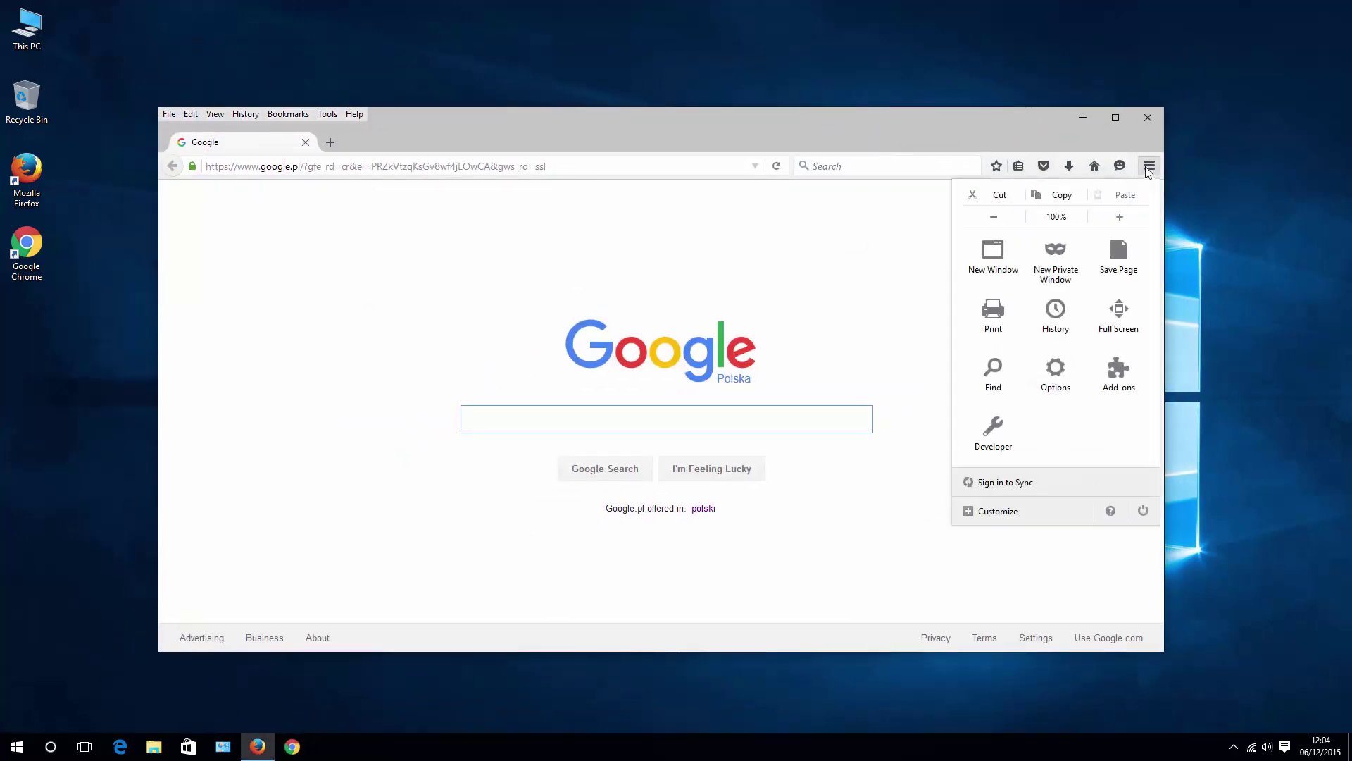
pyautogui.click(1121, 373)
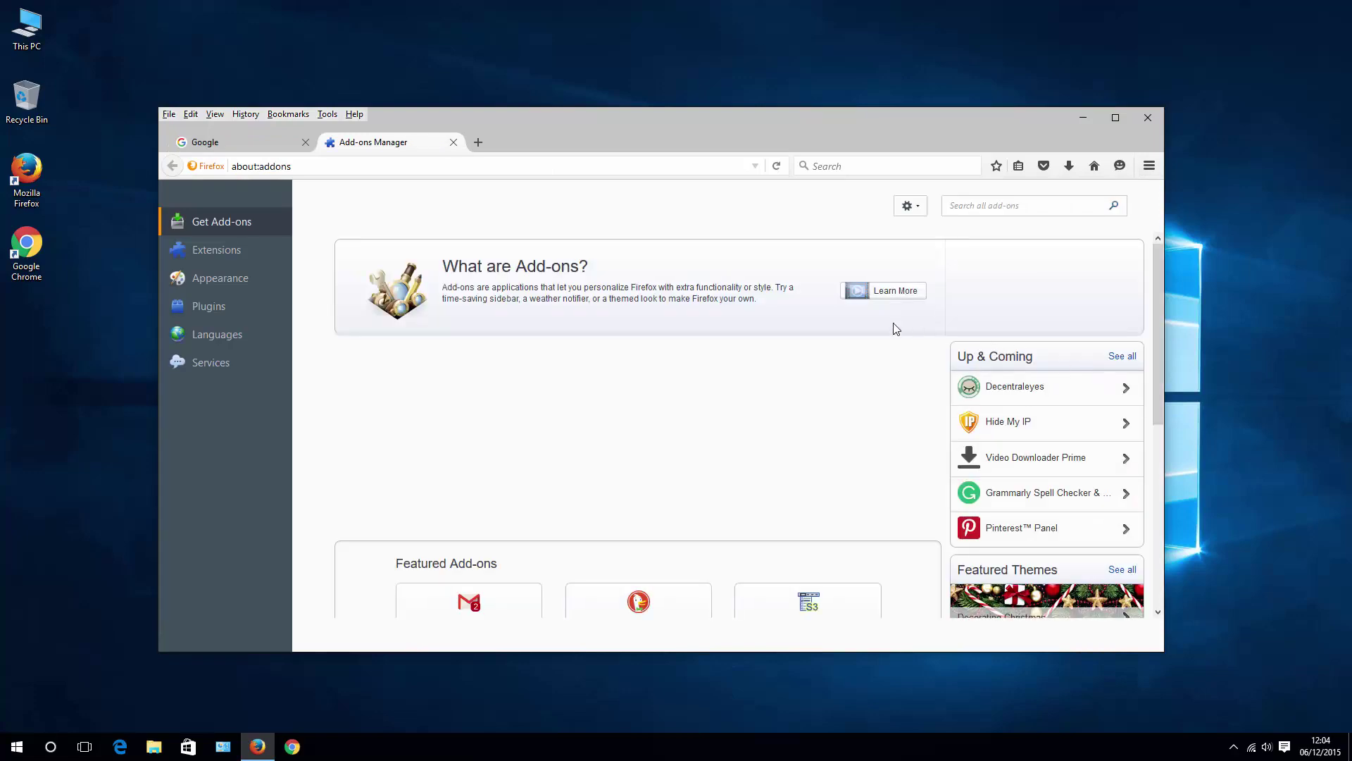
pyautogui.click(975, 207)
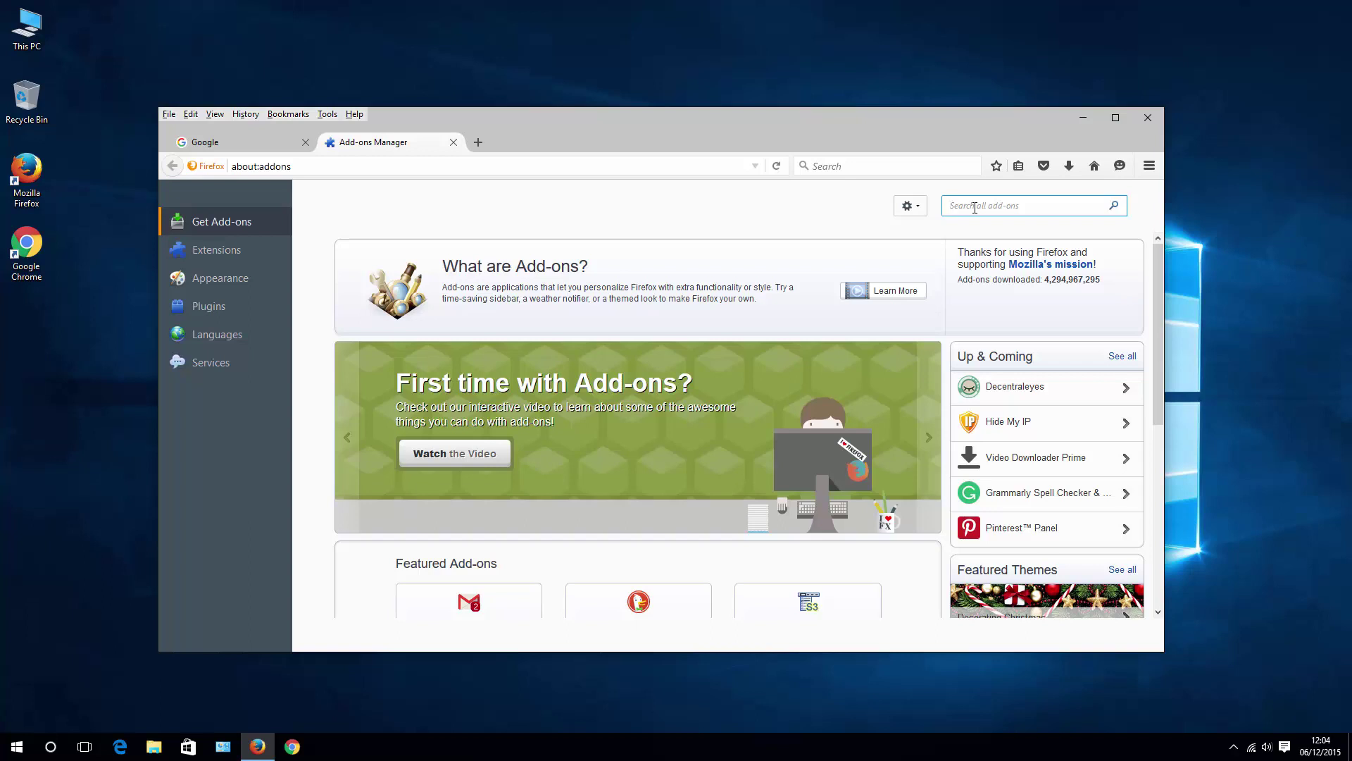
# - Search add-ons for 'video download helper' and install Video DownloadHelper
pyautogui.write('video download helper')
pyautogui.press('Return')
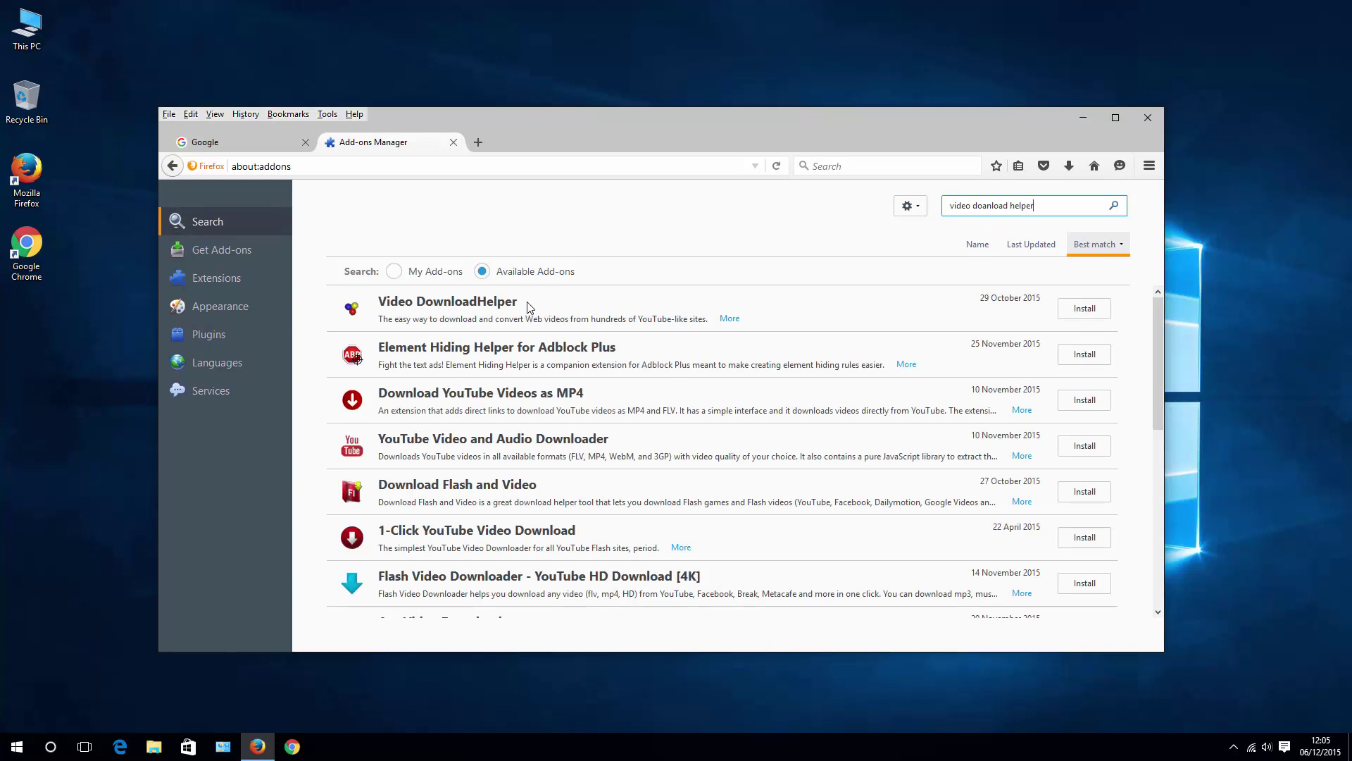
pyautogui.click(1100, 317)
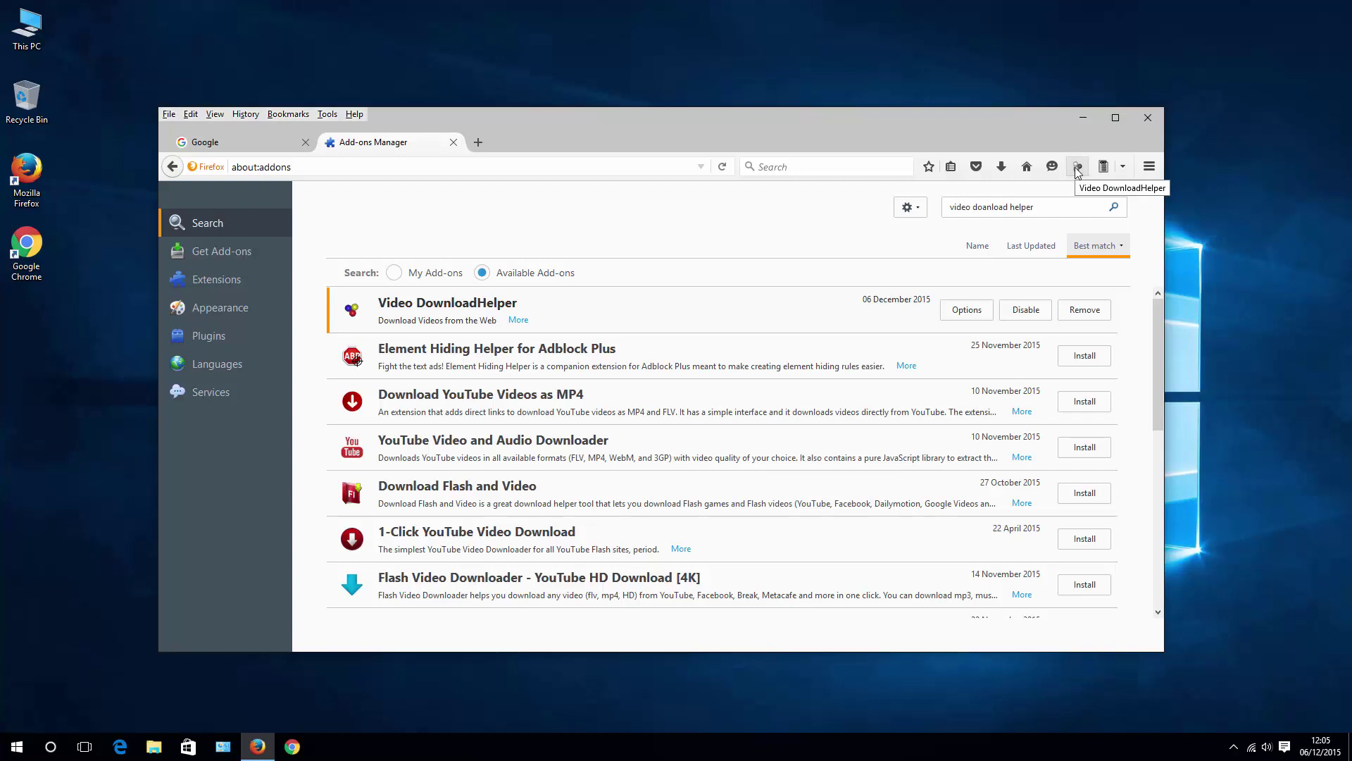
# - Load vimeo.com in a new tab and open the Emergence Lab video from Staff Picks
pyautogui.doubleClick(481, 142)
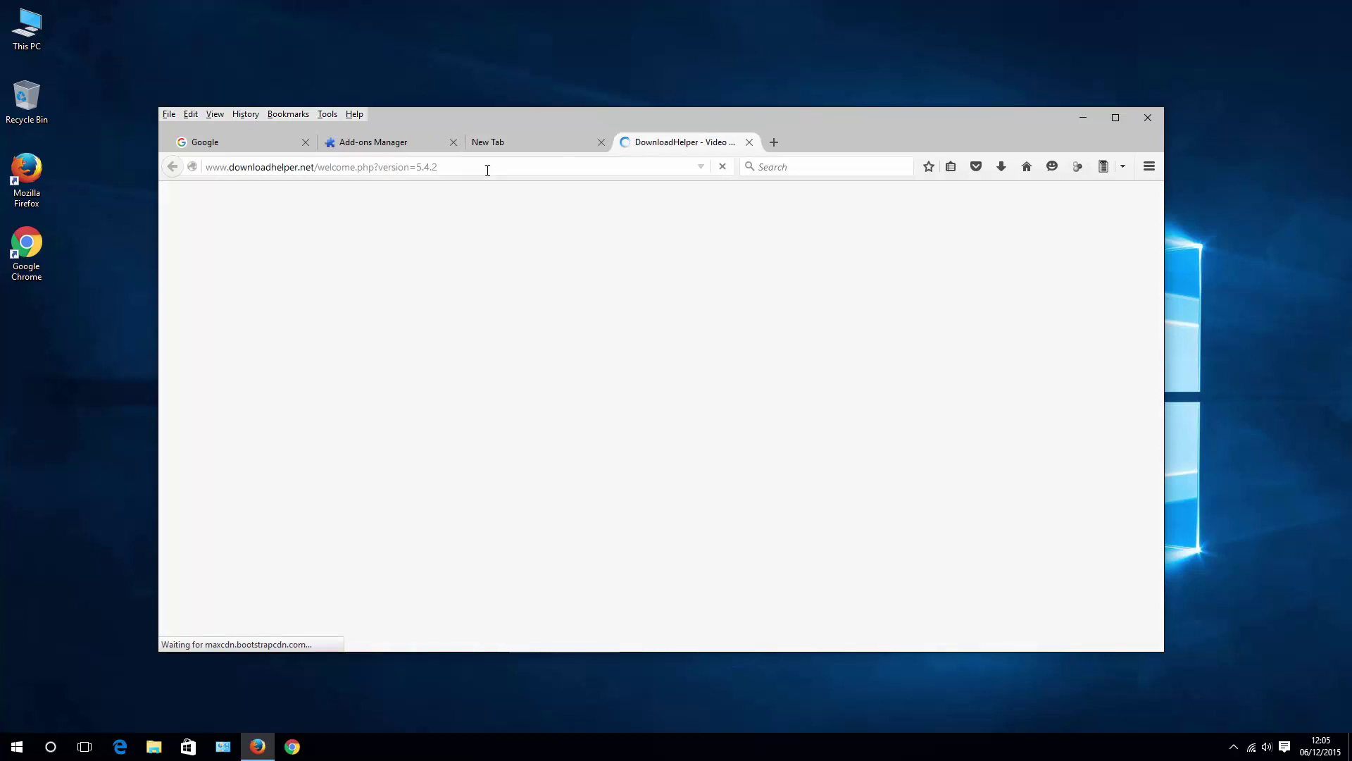
pyautogui.click(485, 170)
pyautogui.press('BackSpace')
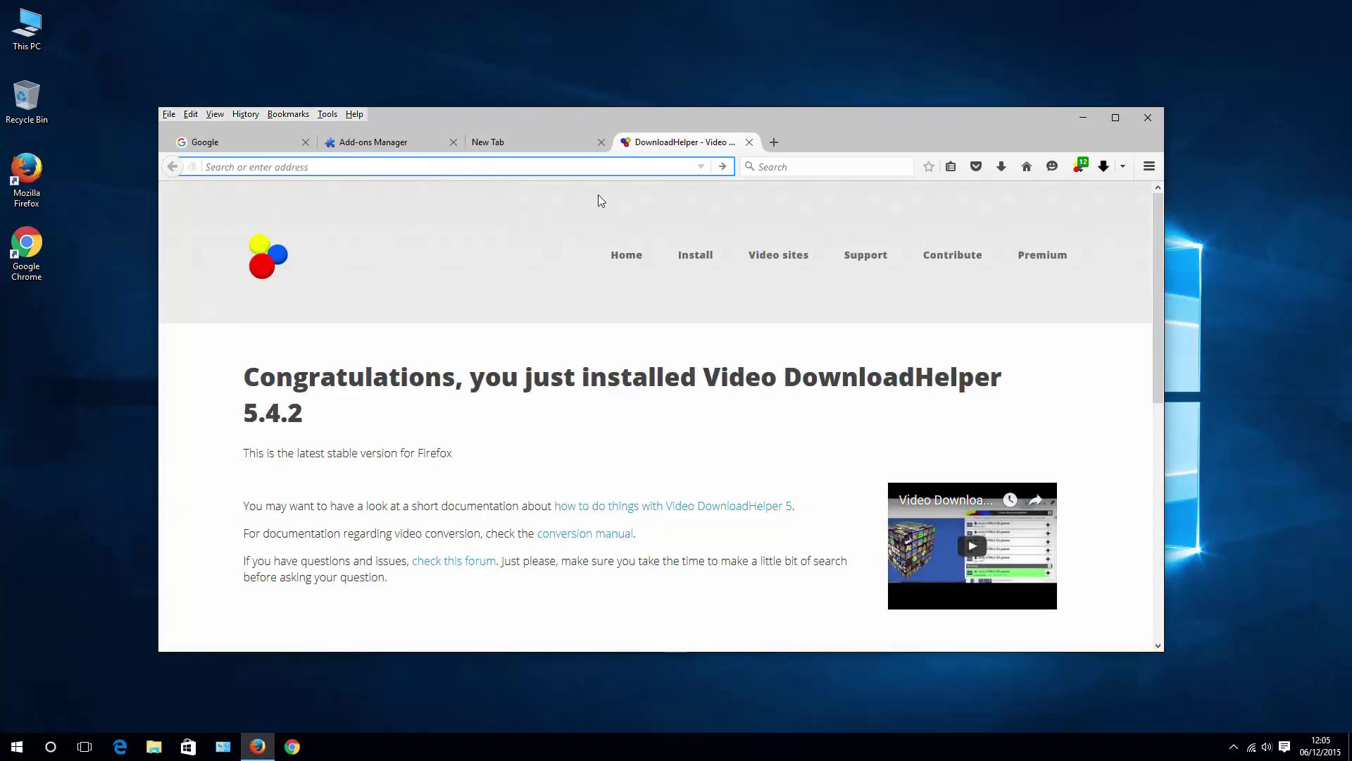
pyautogui.write('v')
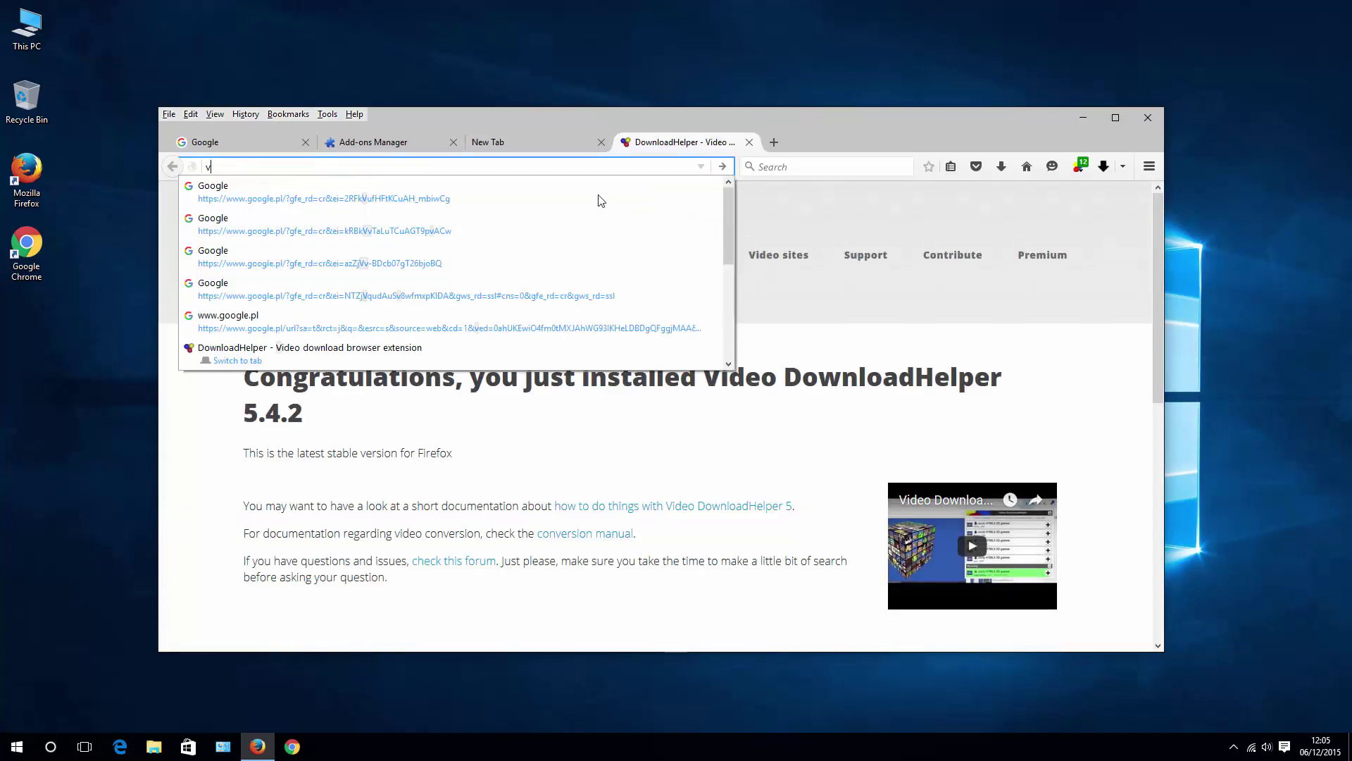
pyautogui.write('imeo.co')
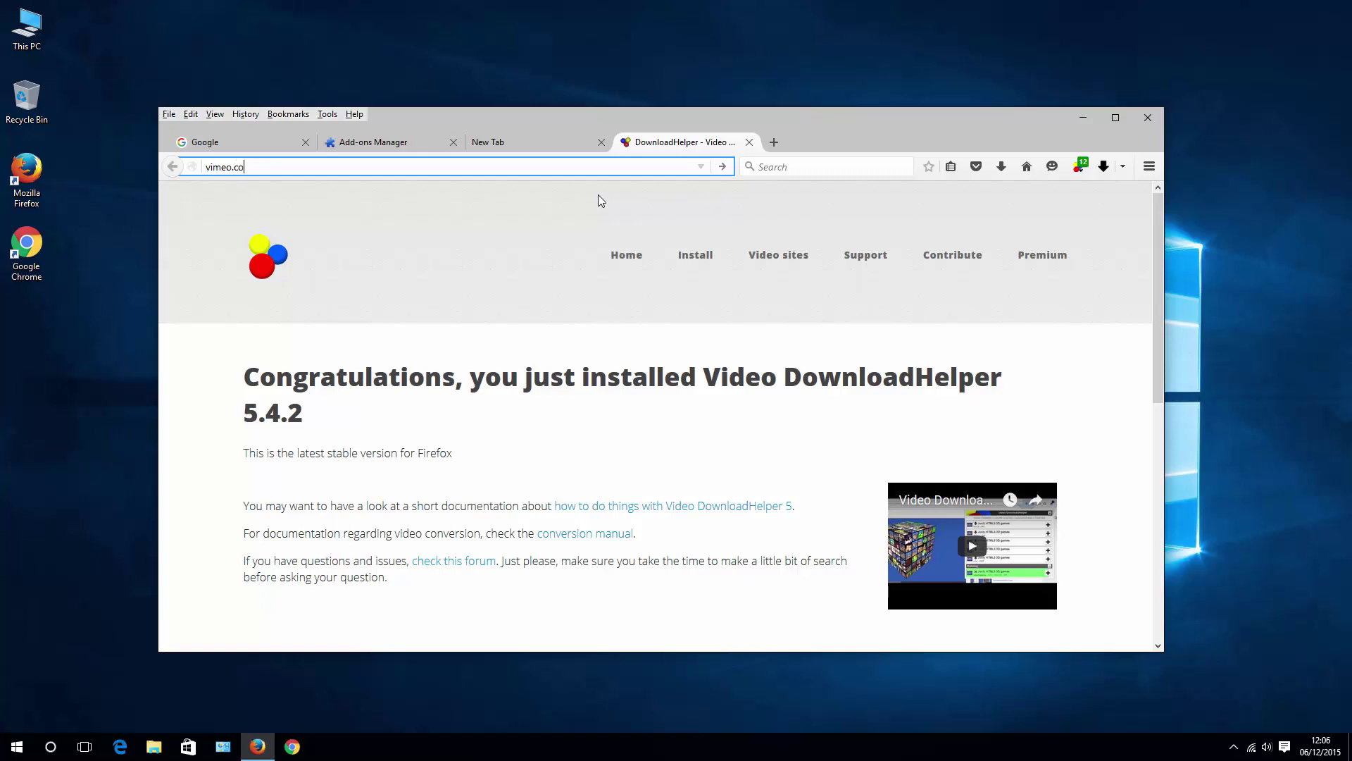
pyautogui.write('m')
pyautogui.press('Return')
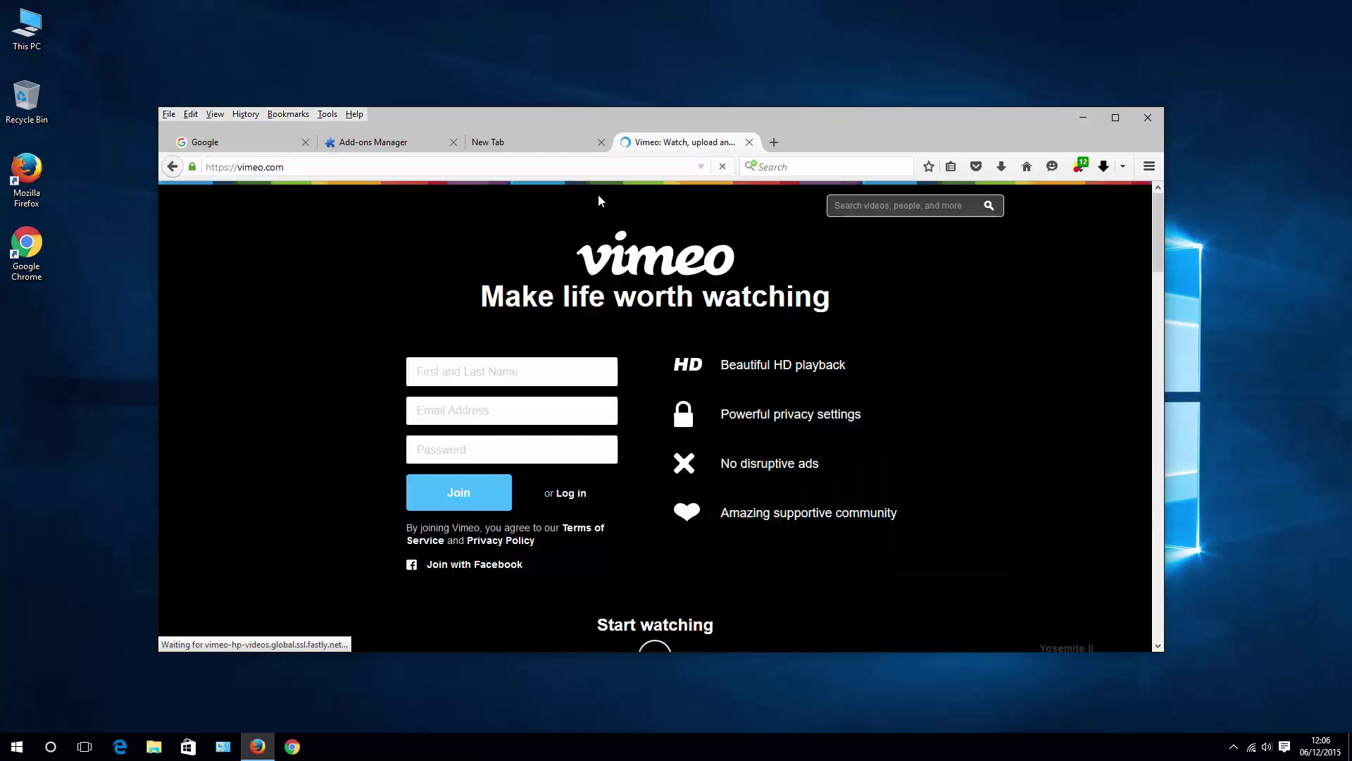
pyautogui.scroll(-6, 606, 218)
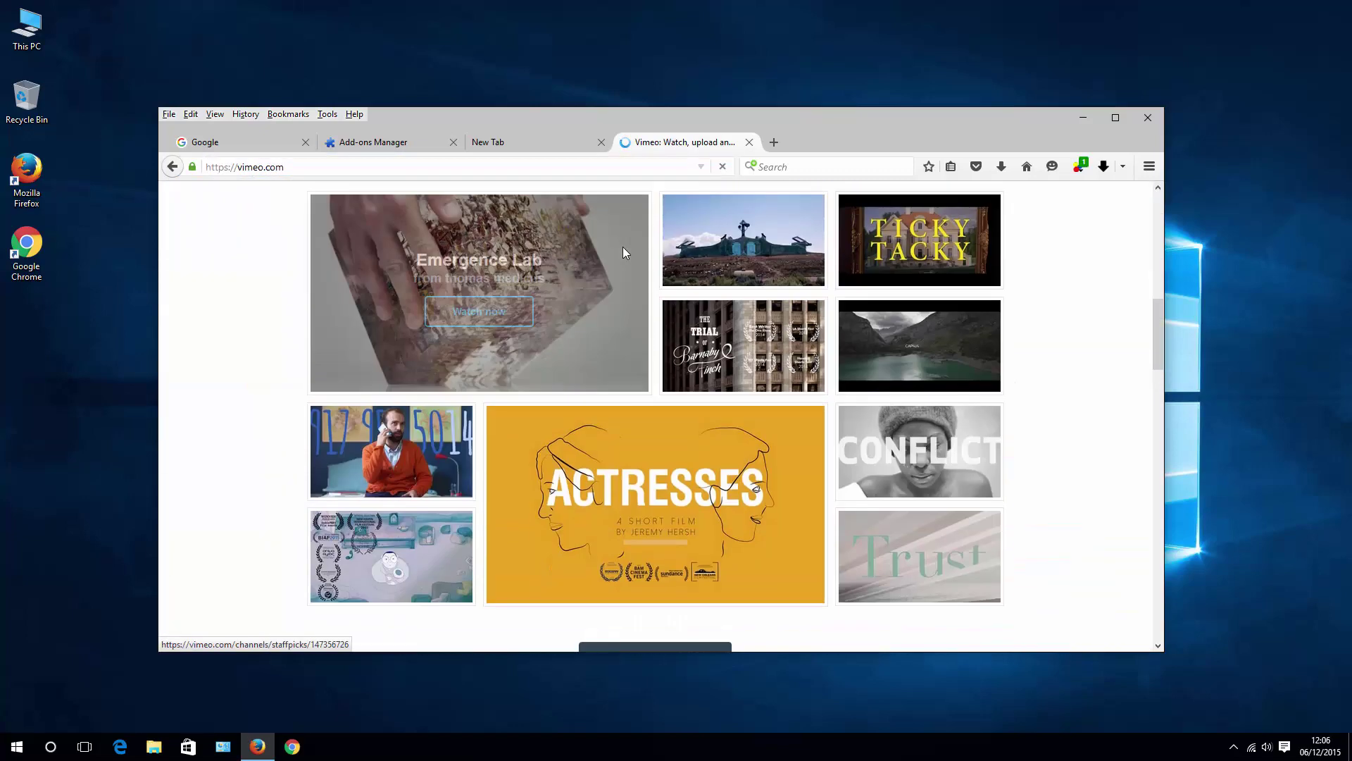
pyautogui.click(532, 274)
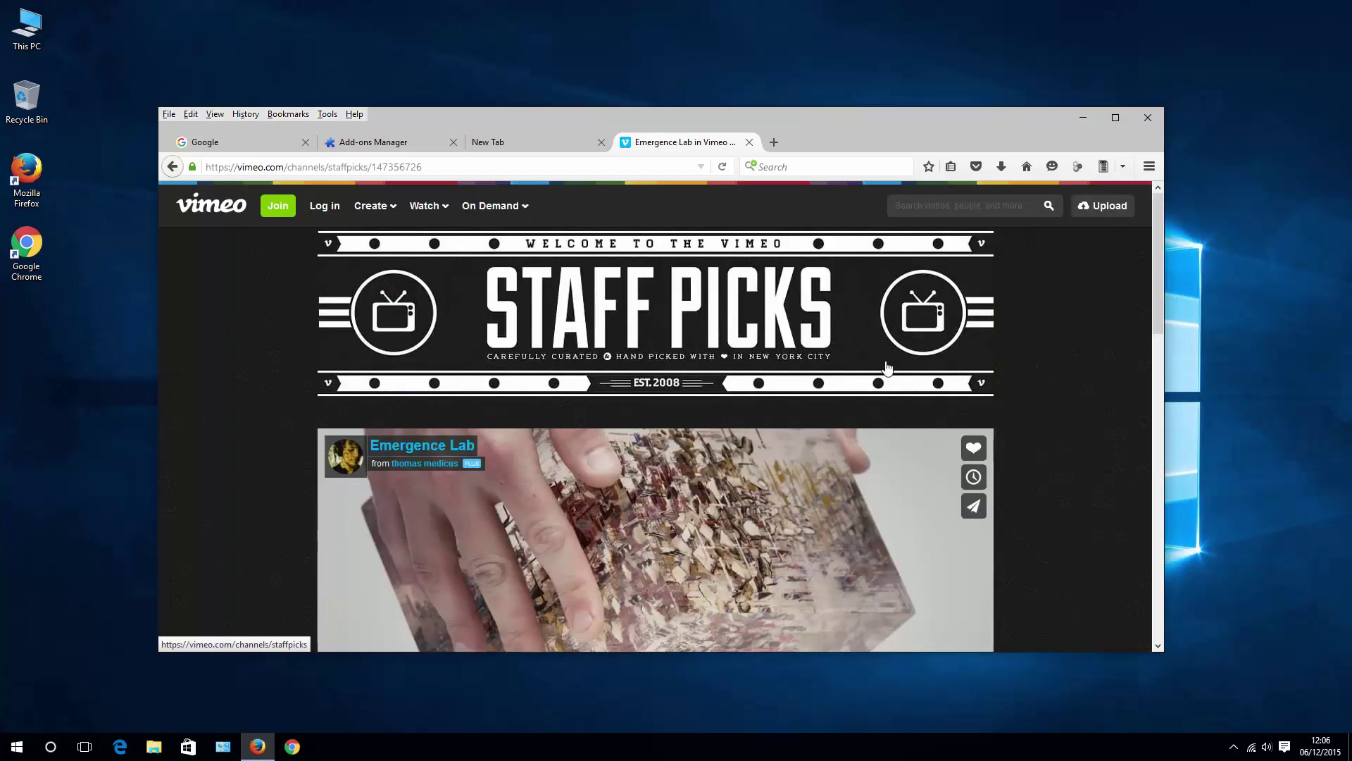
pyautogui.scroll(-3, 888, 366)
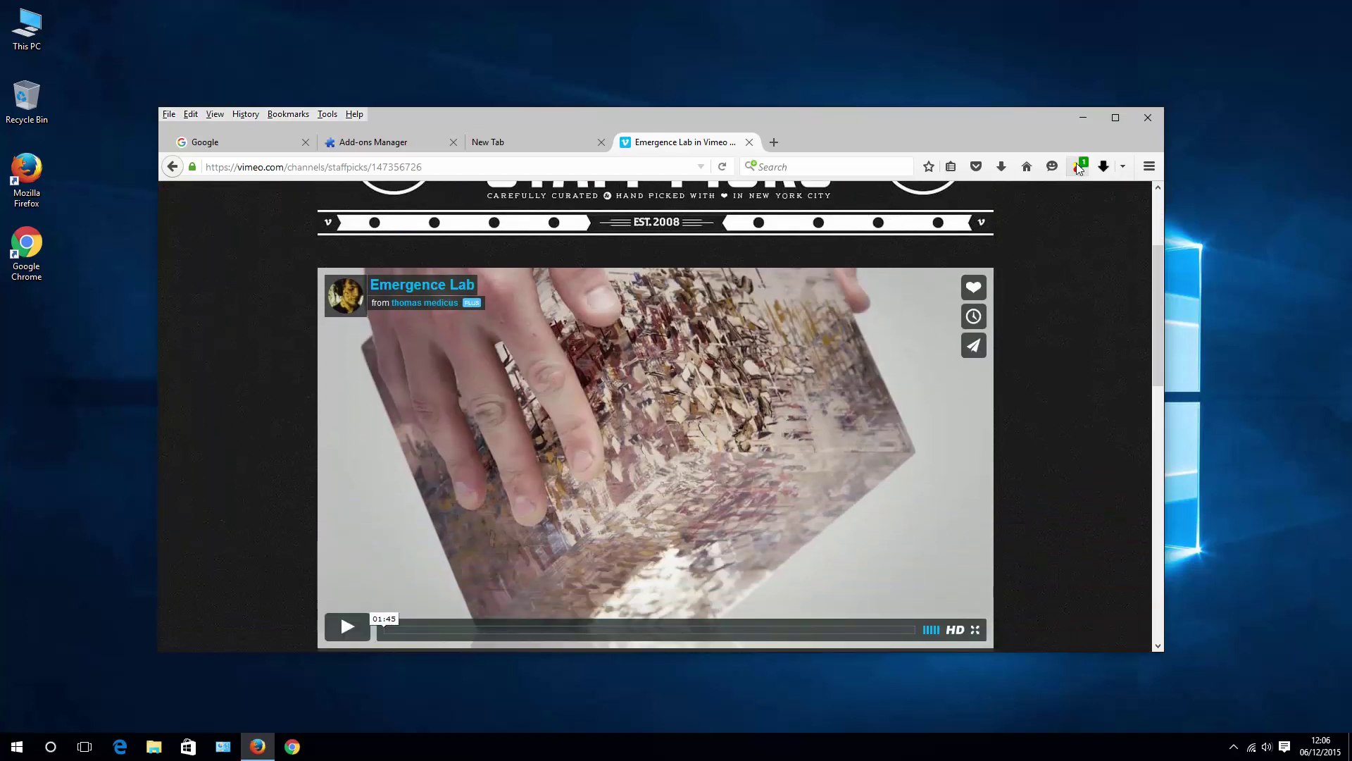
# - View the Emergence Lab MP4 detected by DownloadHelper, then close its list
pyautogui.click(1079, 167)
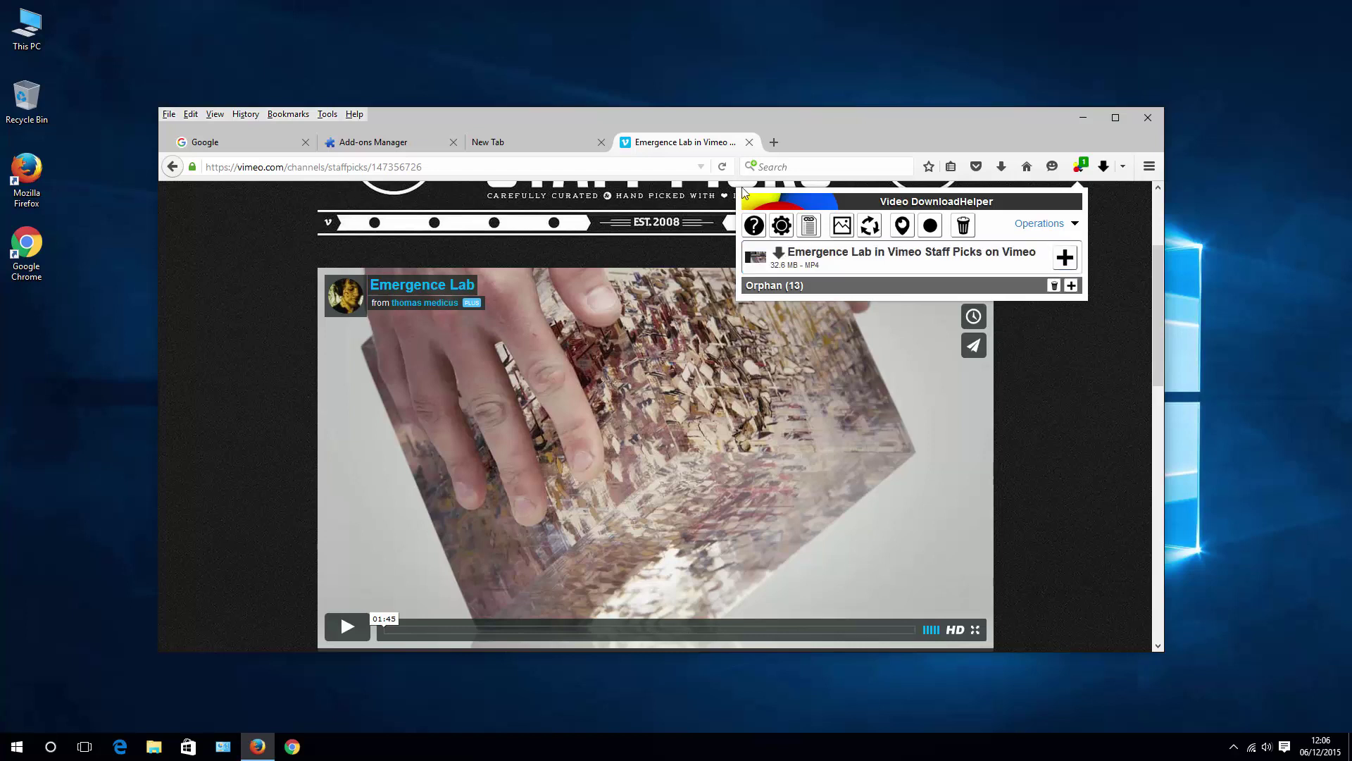
pyautogui.click(876, 134)
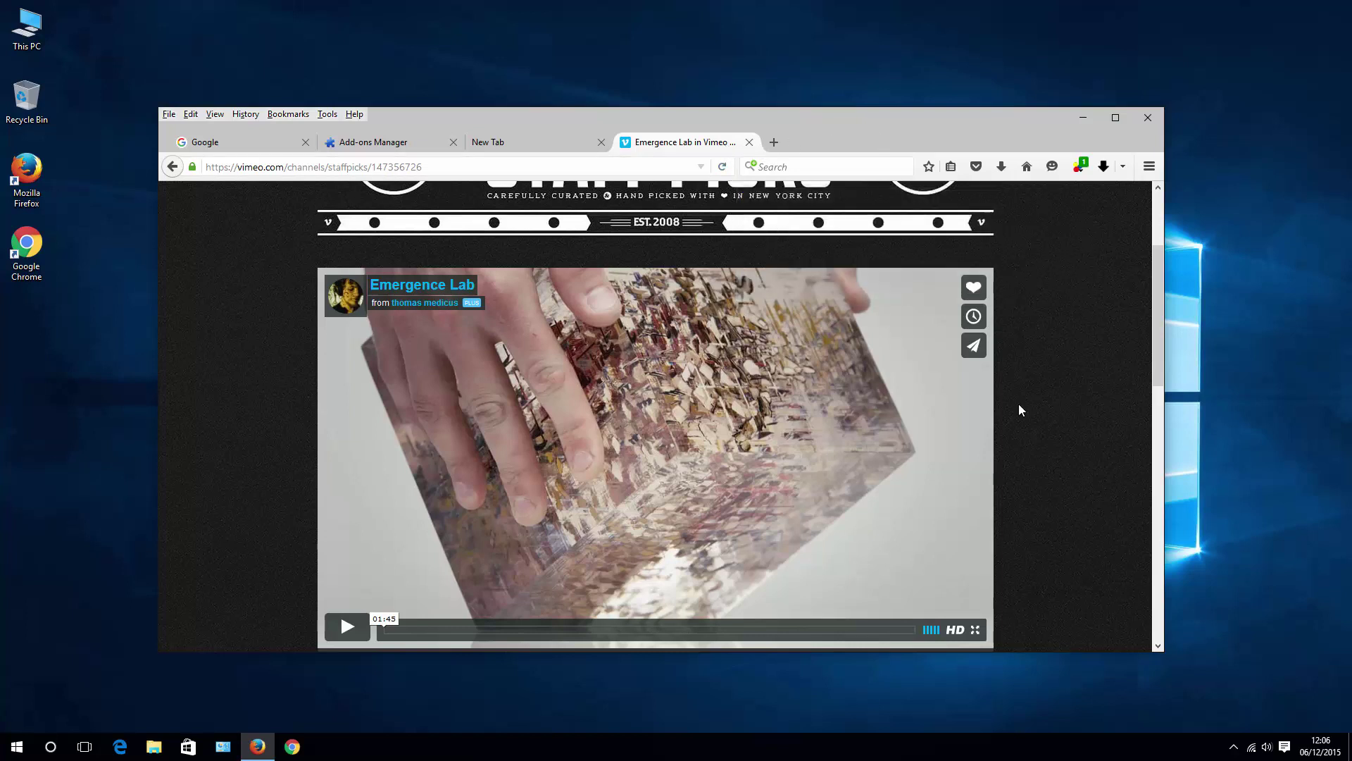
pyautogui.scroll(3, 1041, 433)
pyautogui.click(386, 144)
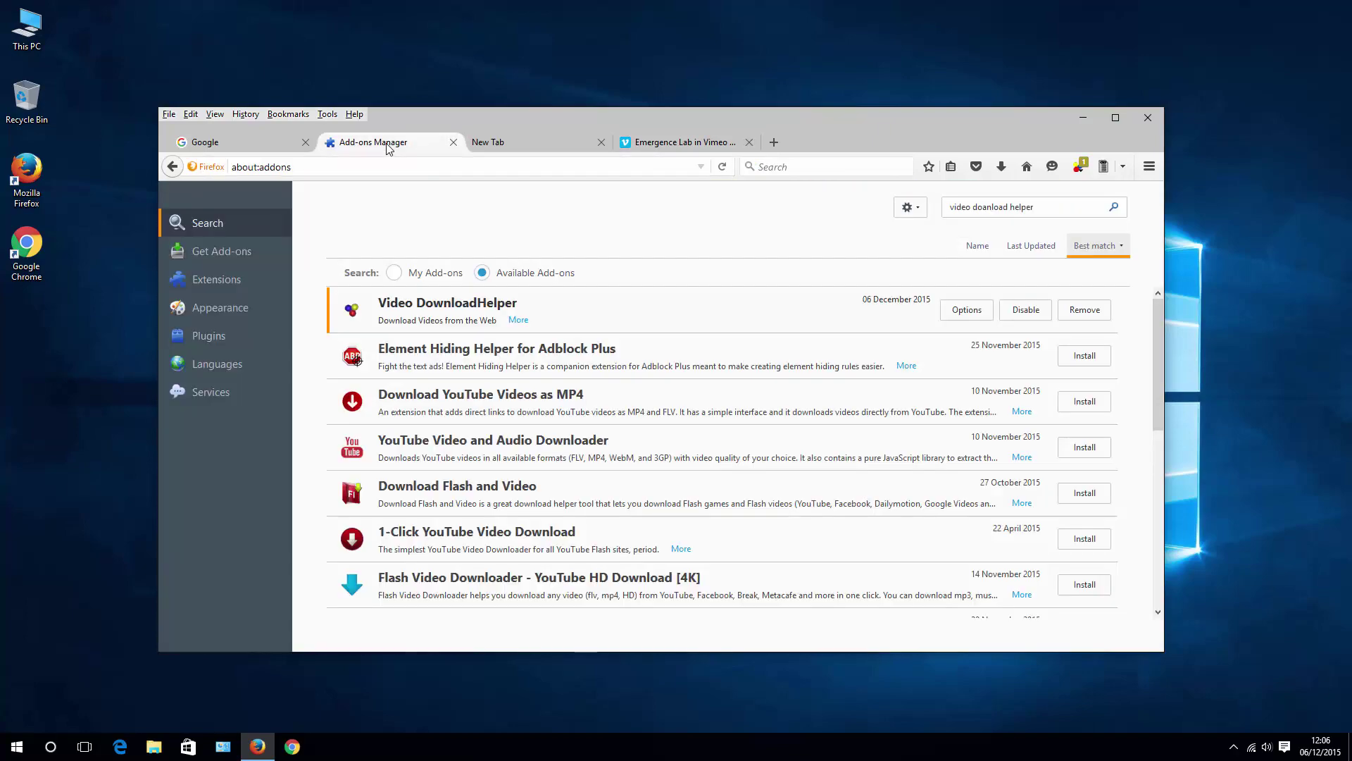
pyautogui.scroll(-5, 550, 304)
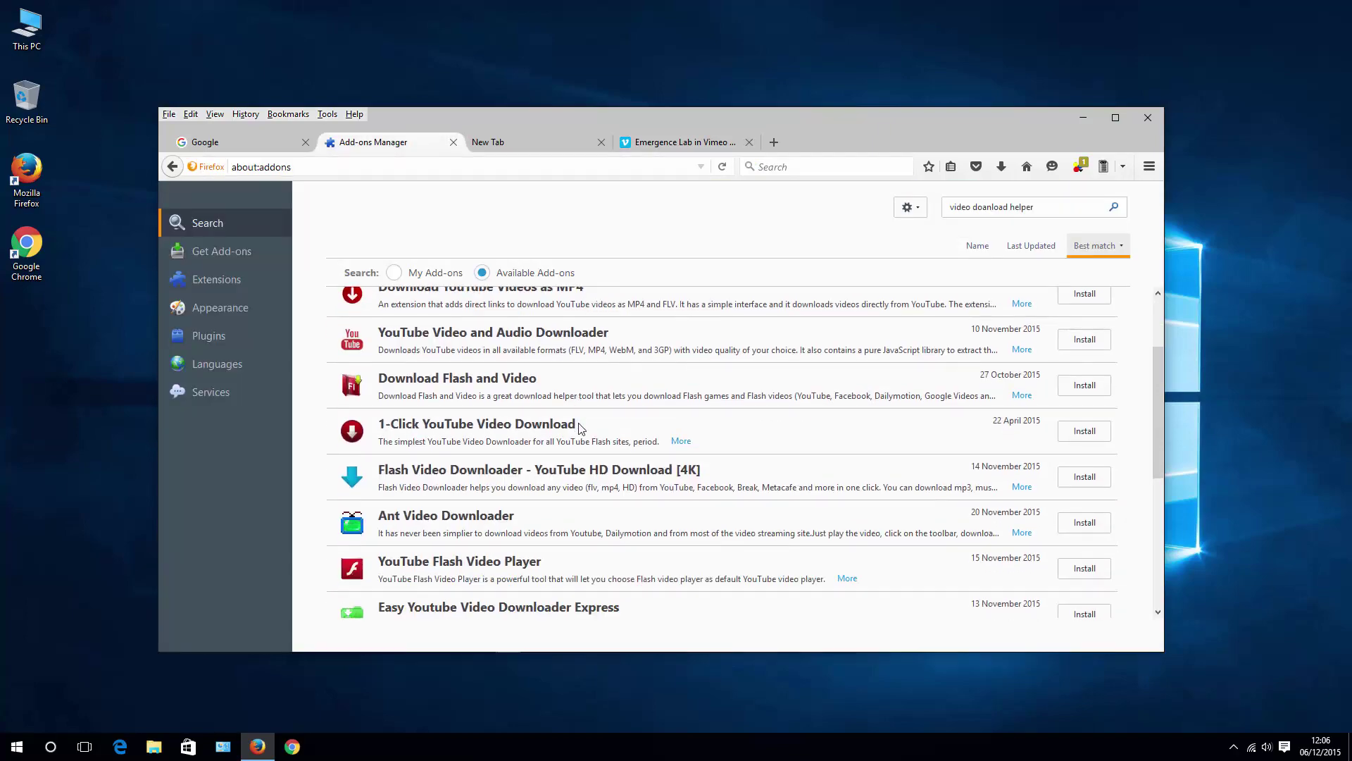
pyautogui.scroll(5, 591, 440)
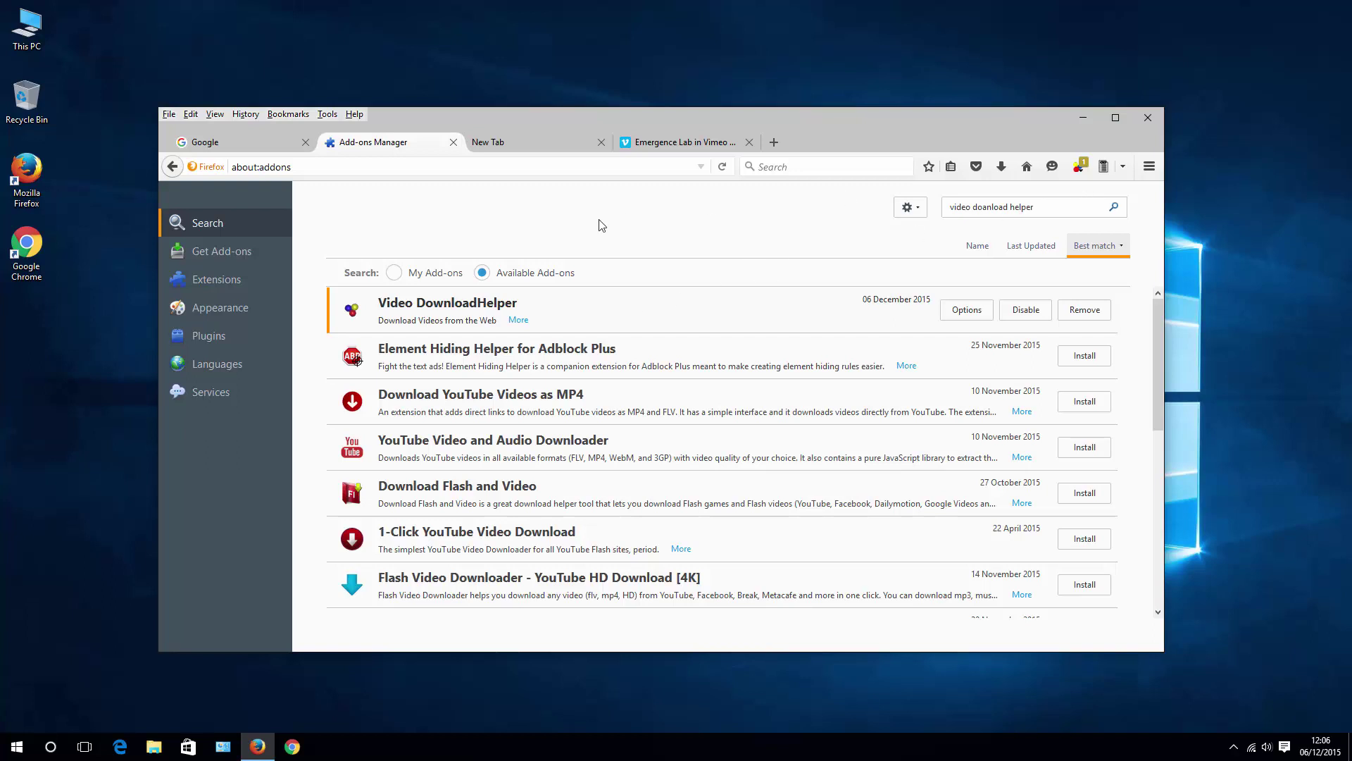
# - In Firefox's Extensions list, disable Video DownloadHelper and then remove it
pyautogui.click(218, 288)
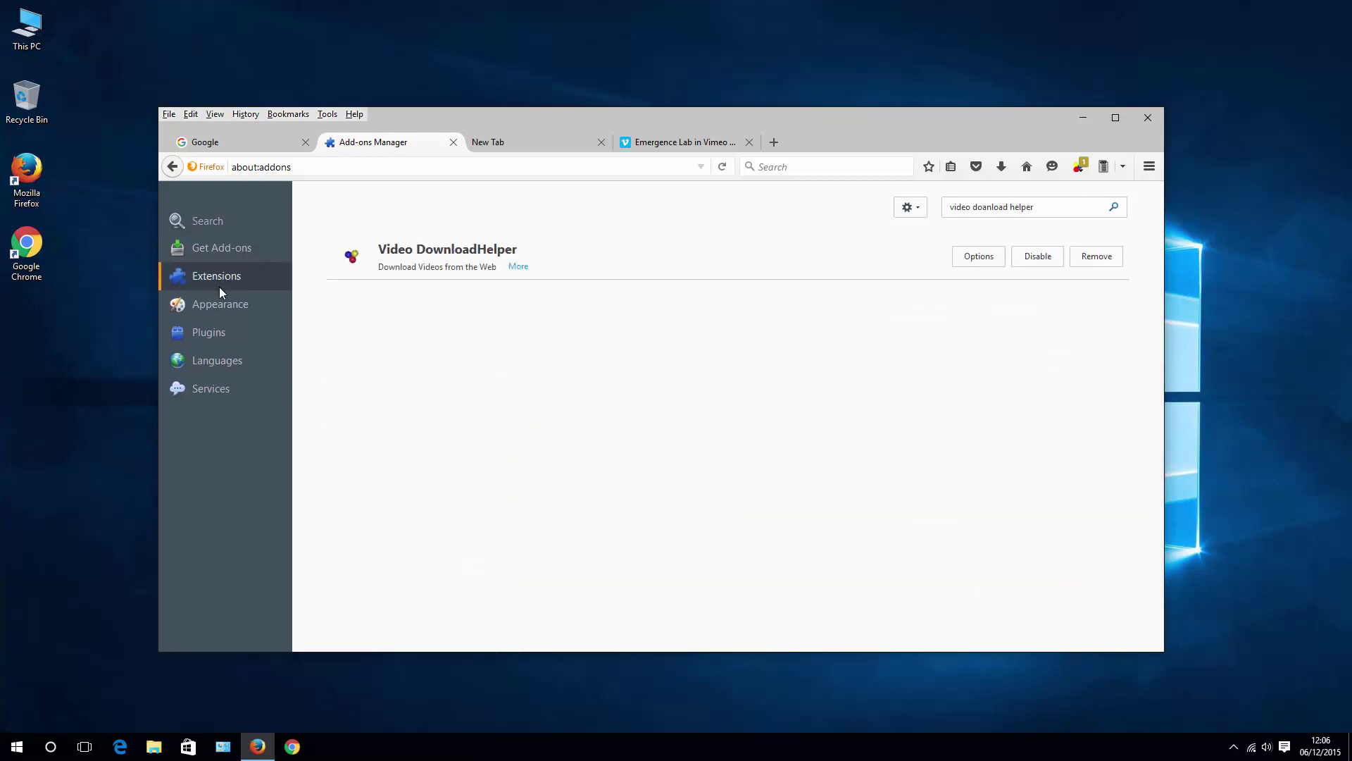
pyautogui.click(1045, 255)
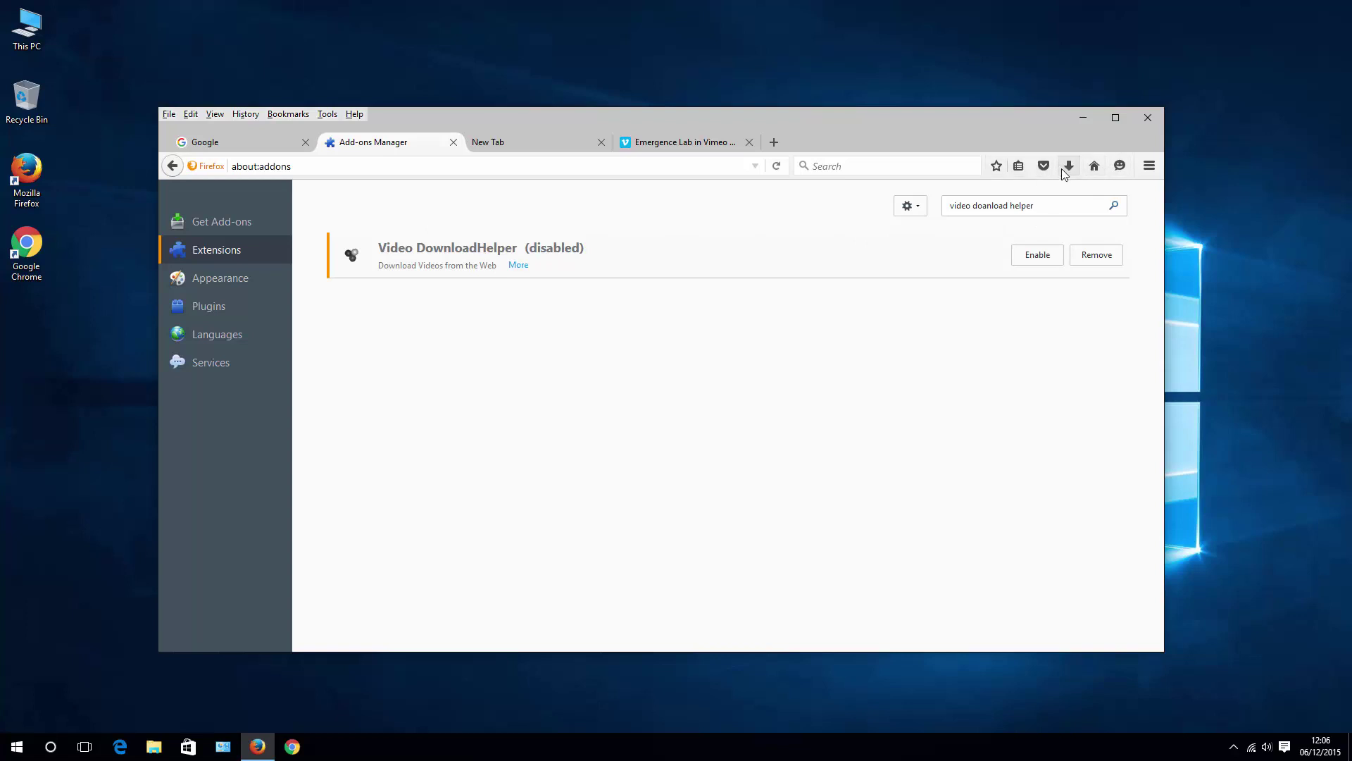
pyautogui.click(1104, 259)
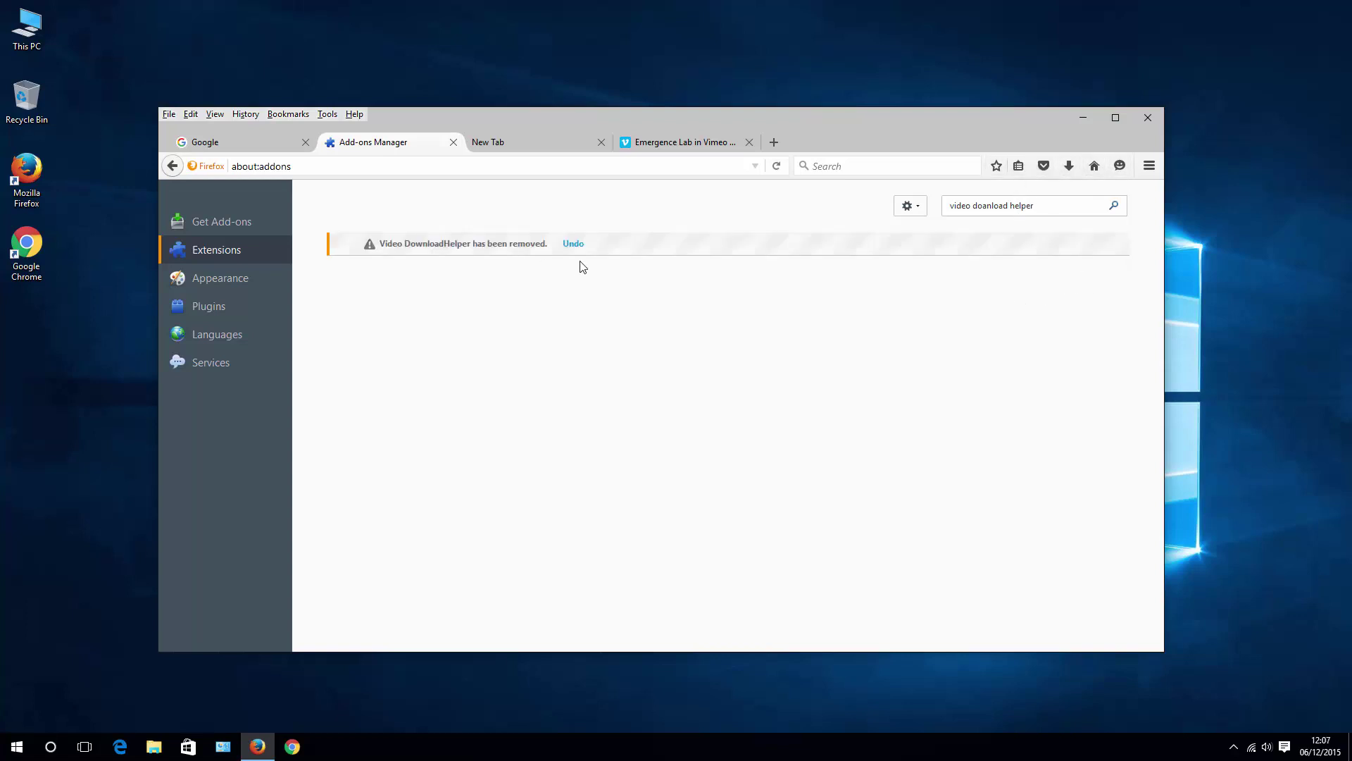